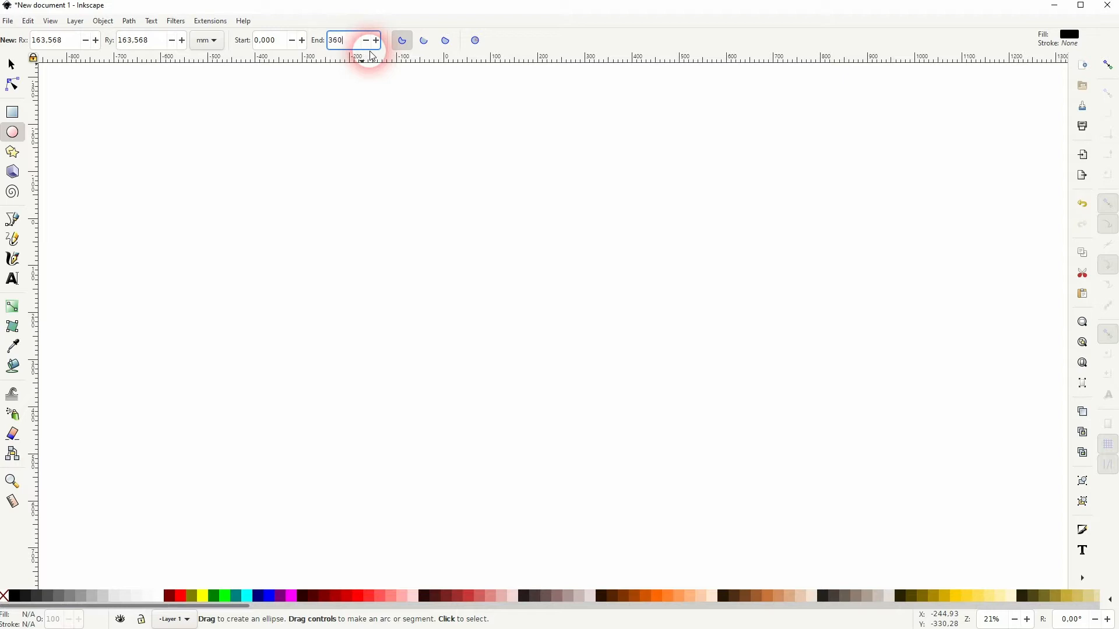
- Draw a full circle about 432 mm in diameter with the Ellipse tool and move it slightly up and to the left
{"action": "double_click", "coordinate": [257, 40]}
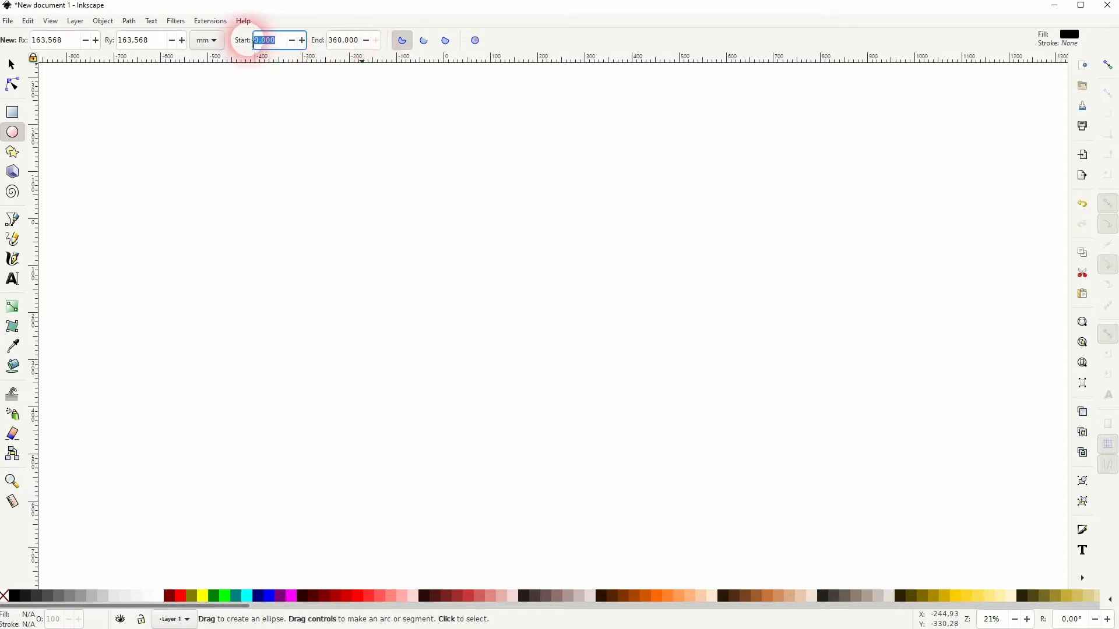
{"action": "left_click", "coordinate": [354, 40]}
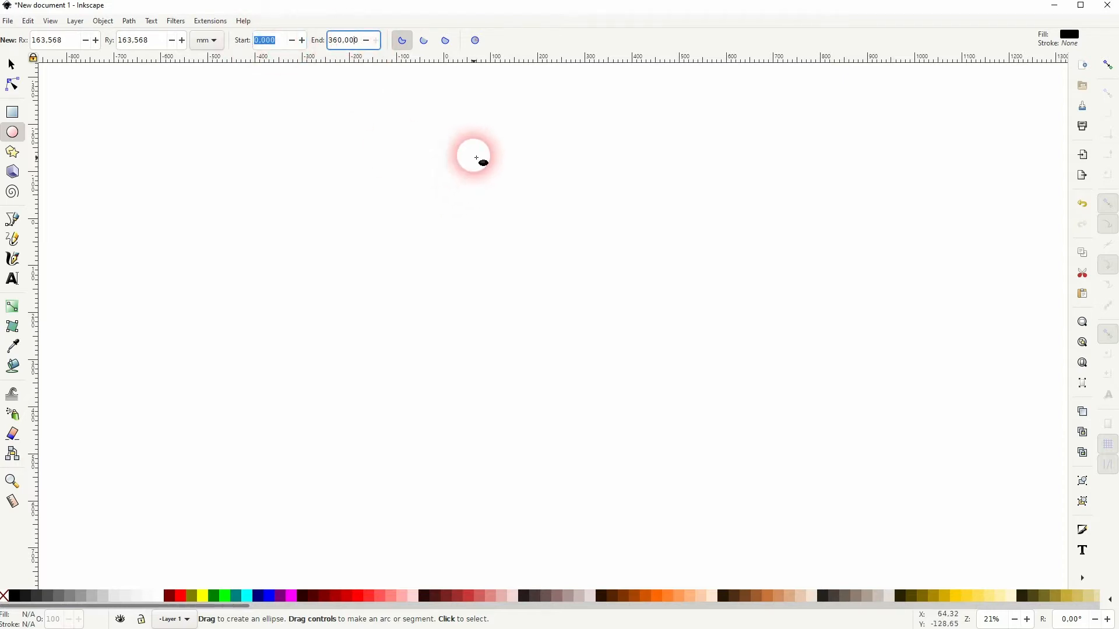
{"action": "left_click_drag", "start_coordinate": [404, 242], "coordinate": [612, 442]}
{"action": "left_click", "coordinate": [11, 64]}
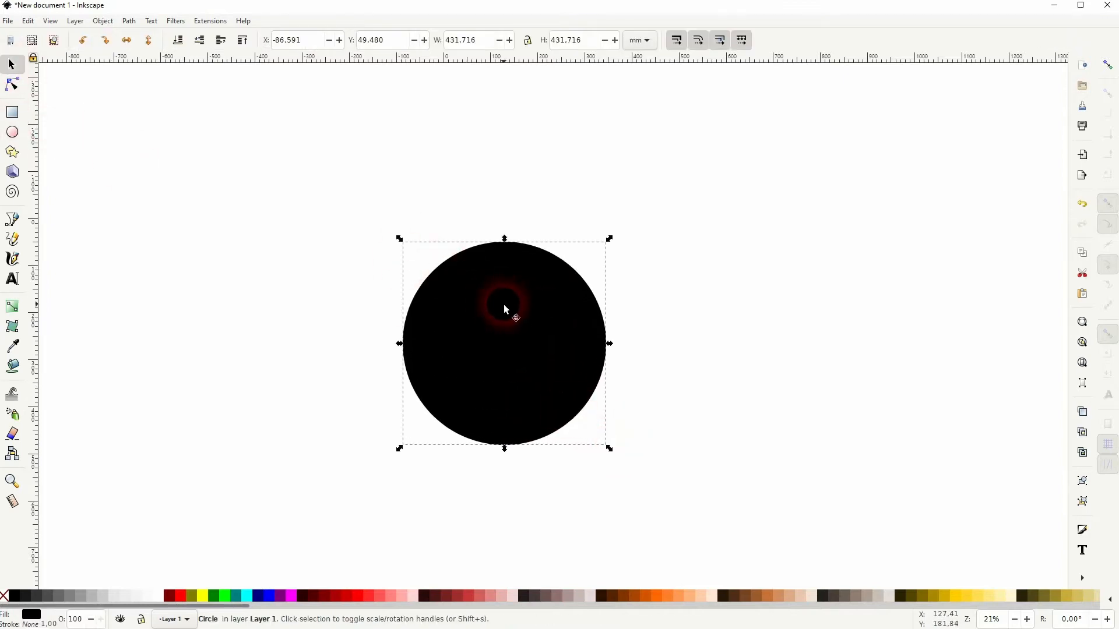
{"action": "left_click_drag", "start_coordinate": [504, 306], "coordinate": [479, 279]}
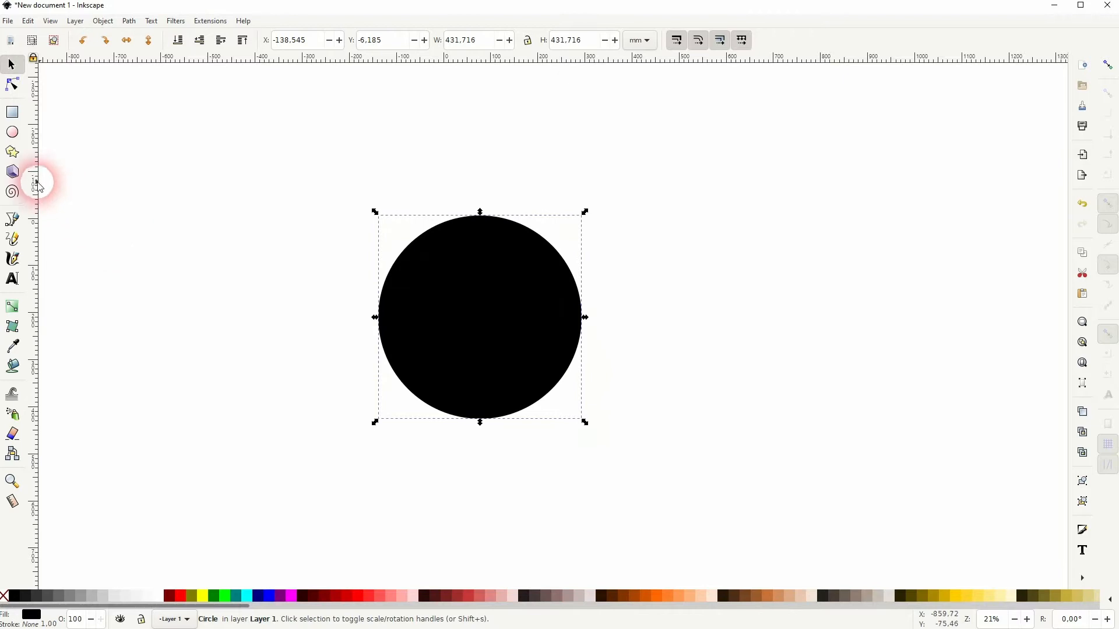
- Turn the circle into a slice with an end angle of 300 degrees, comparing the other arc types before returning to Slice
{"action": "left_click", "coordinate": [13, 132]}
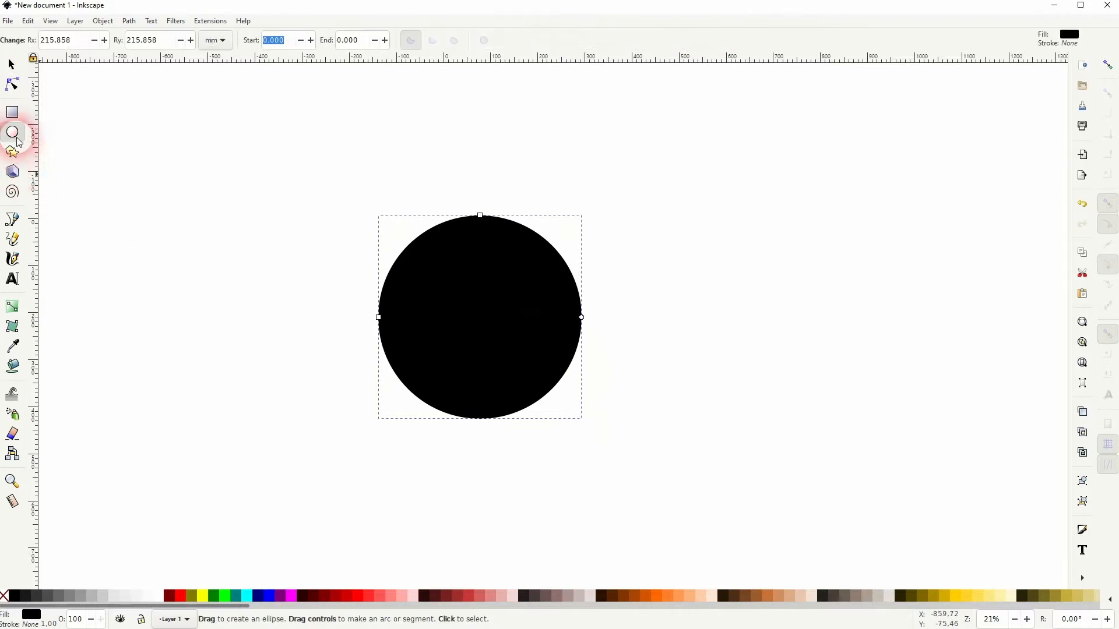
{"action": "left_click_drag", "start_coordinate": [582, 318], "coordinate": [577, 263]}
{"action": "left_click", "coordinate": [351, 40]}
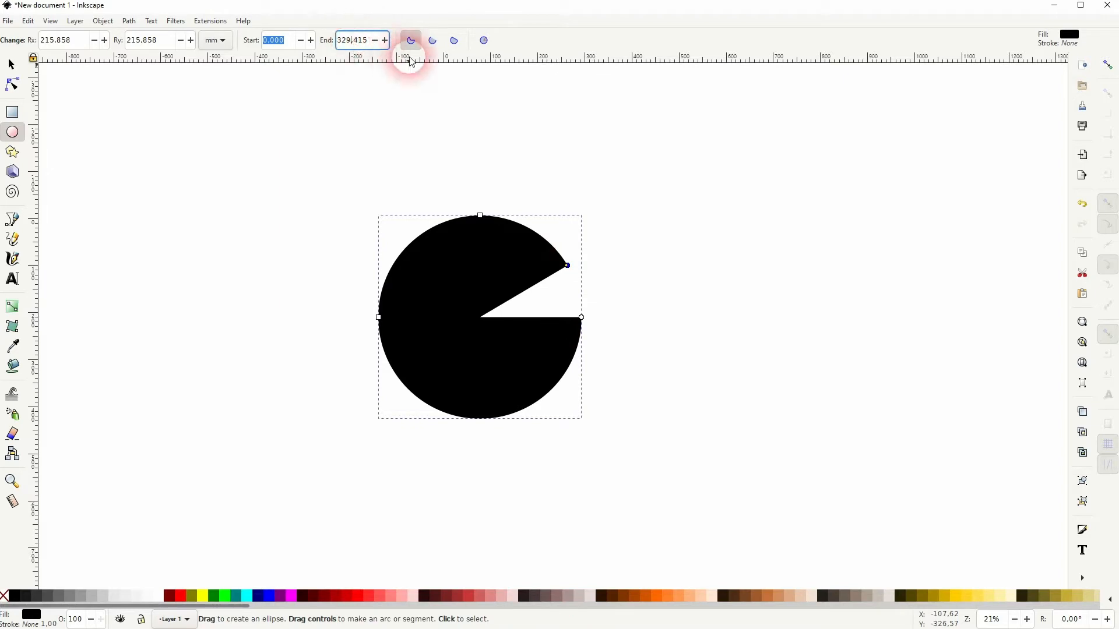
{"action": "type", "text": "300"}
{"action": "key", "text": "Return"}
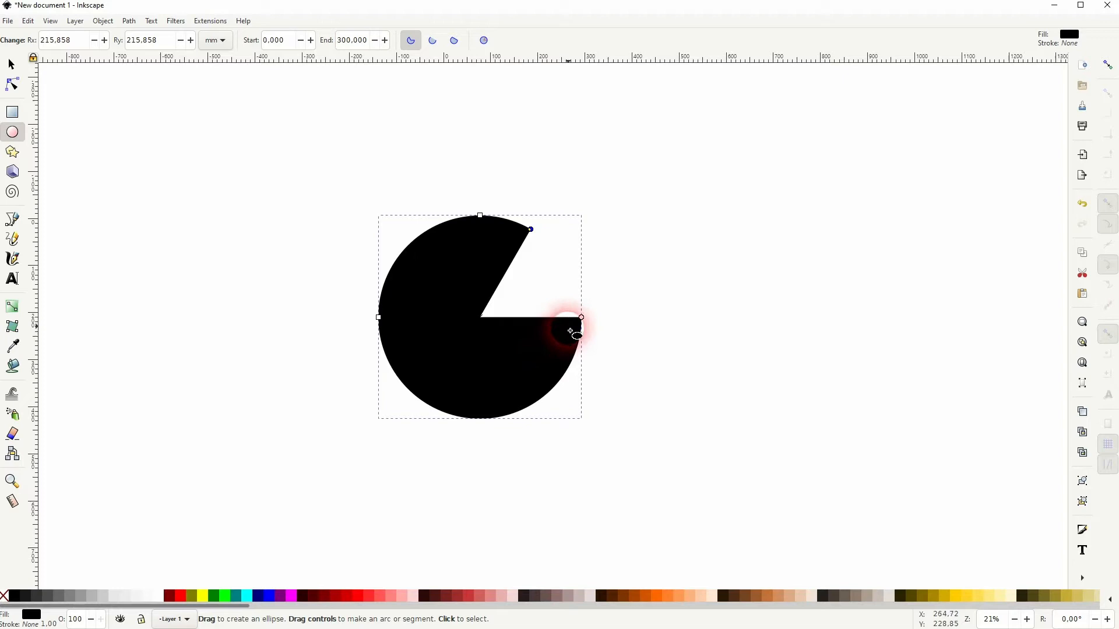
{"action": "left_click", "coordinate": [434, 42]}
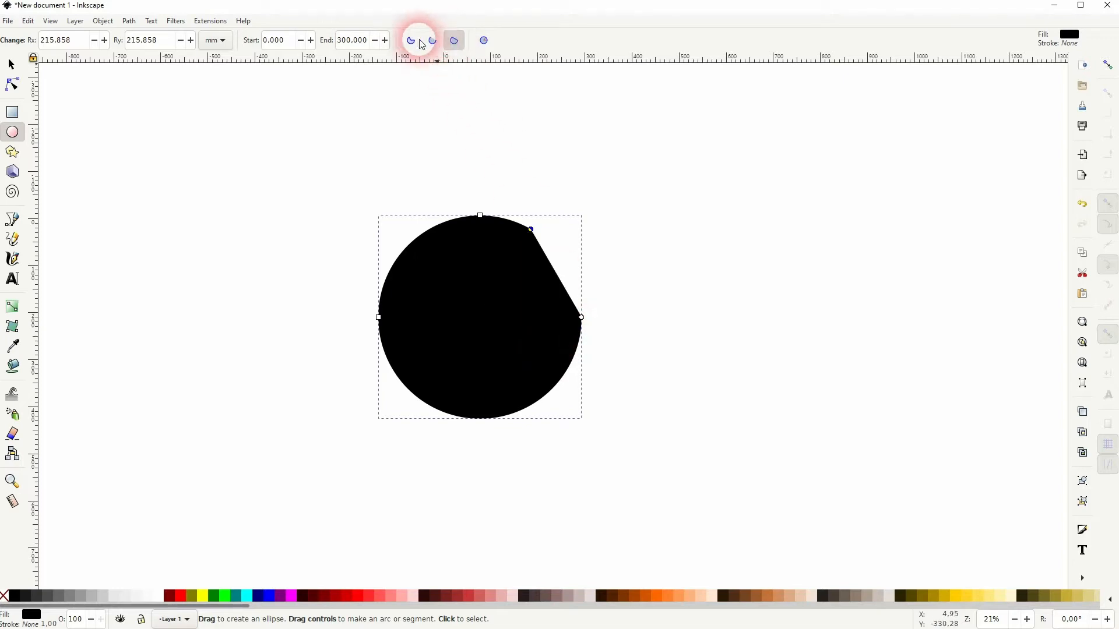
{"action": "left_click", "coordinate": [411, 42]}
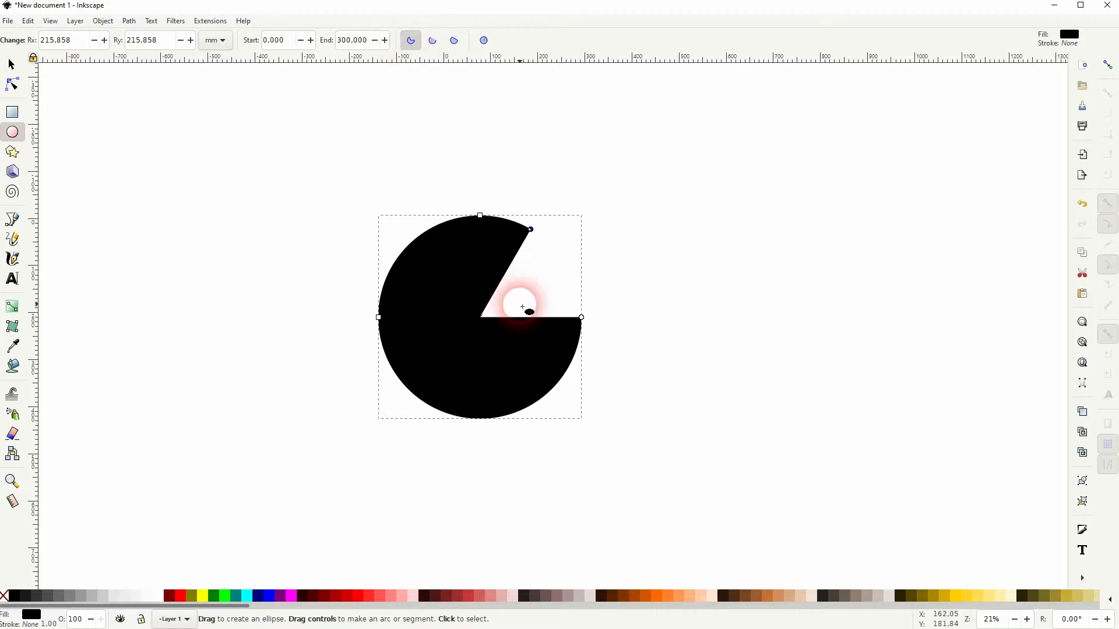
- Rotate the slice clockwise so its open mouth faces straight right, and deselect it
{"action": "left_click", "coordinate": [12, 64]}
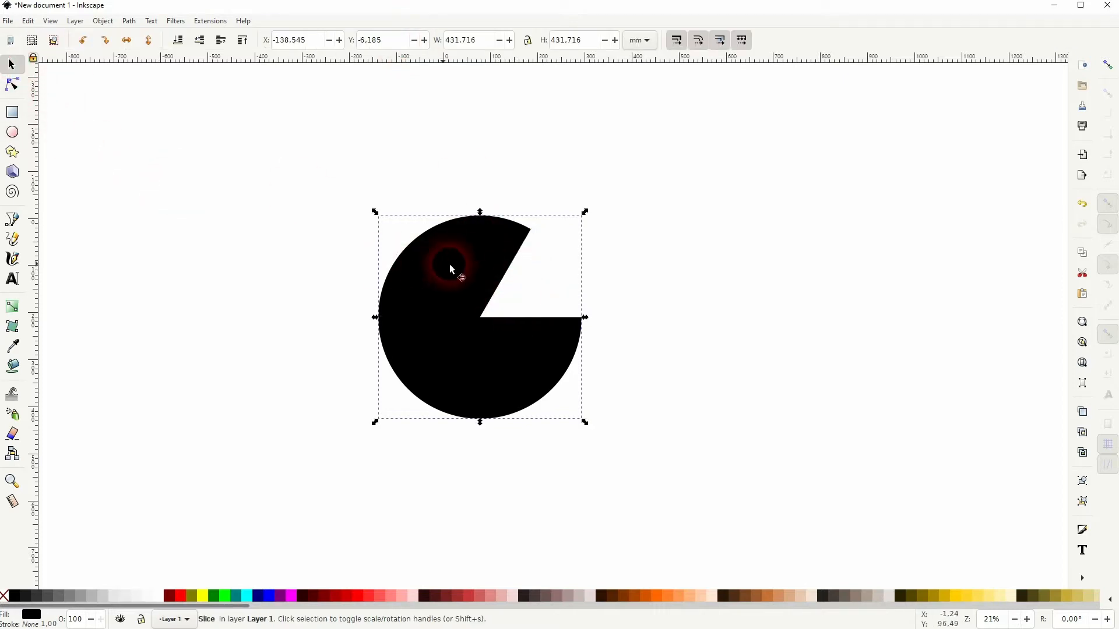
{"action": "left_click", "coordinate": [523, 294]}
{"action": "left_click_drag", "start_coordinate": [584, 212], "coordinate": [631, 270]}
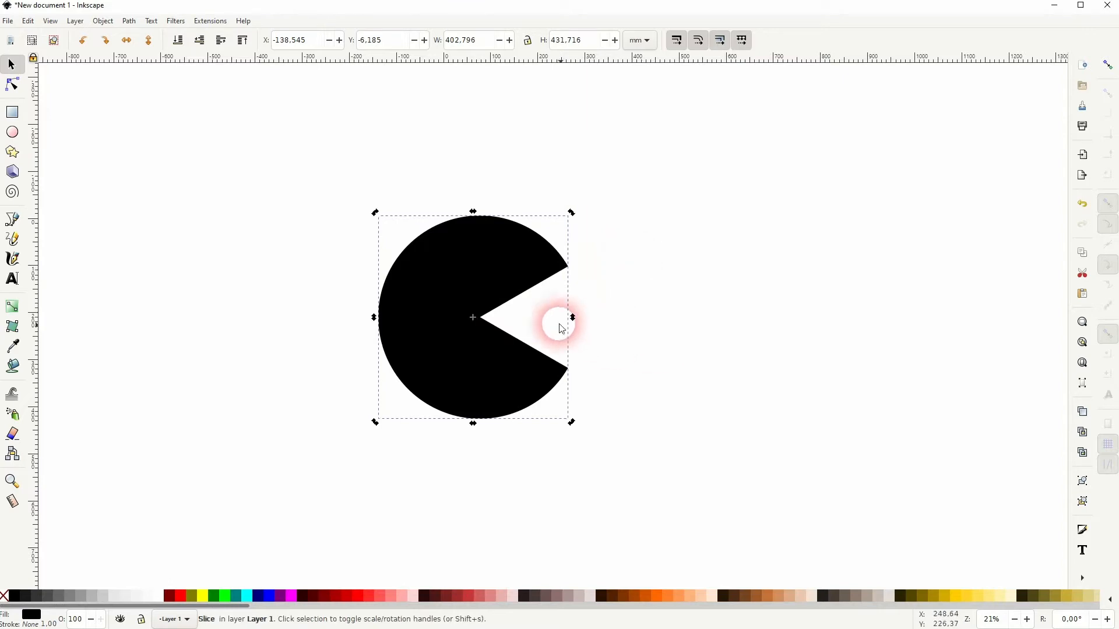
{"action": "left_click", "coordinate": [636, 314]}
- Add a horizontal guide, enable snapping, and snap the guide to the inner corner of the mouth
{"action": "left_click", "coordinate": [473, 62]}
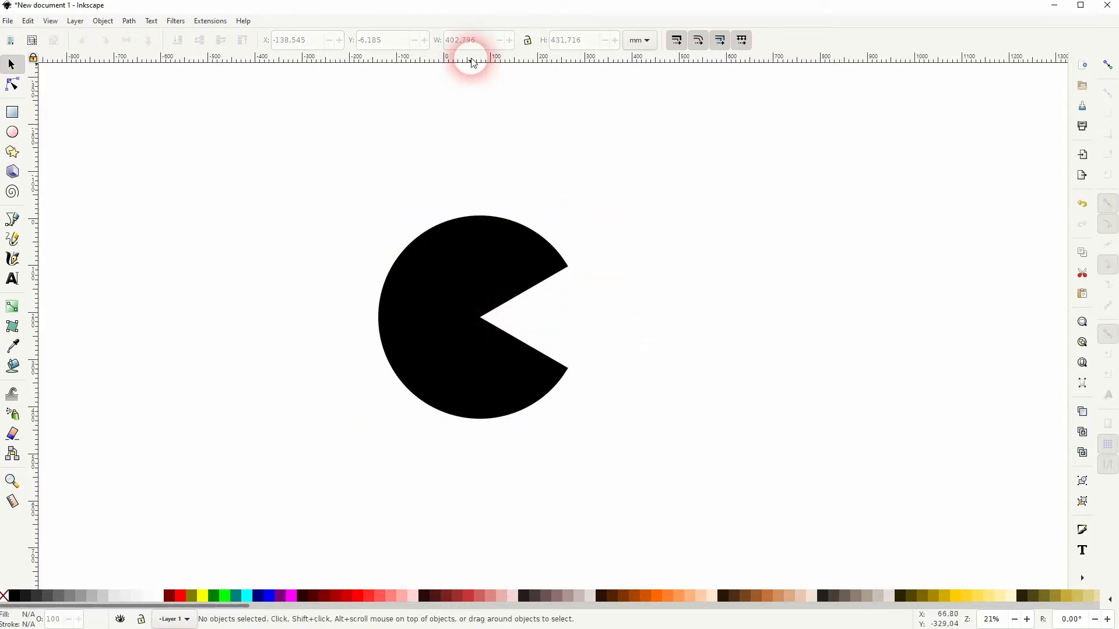
{"action": "left_click_drag", "start_coordinate": [465, 64], "coordinate": [655, 324]}
{"action": "left_click", "coordinate": [1108, 64]}
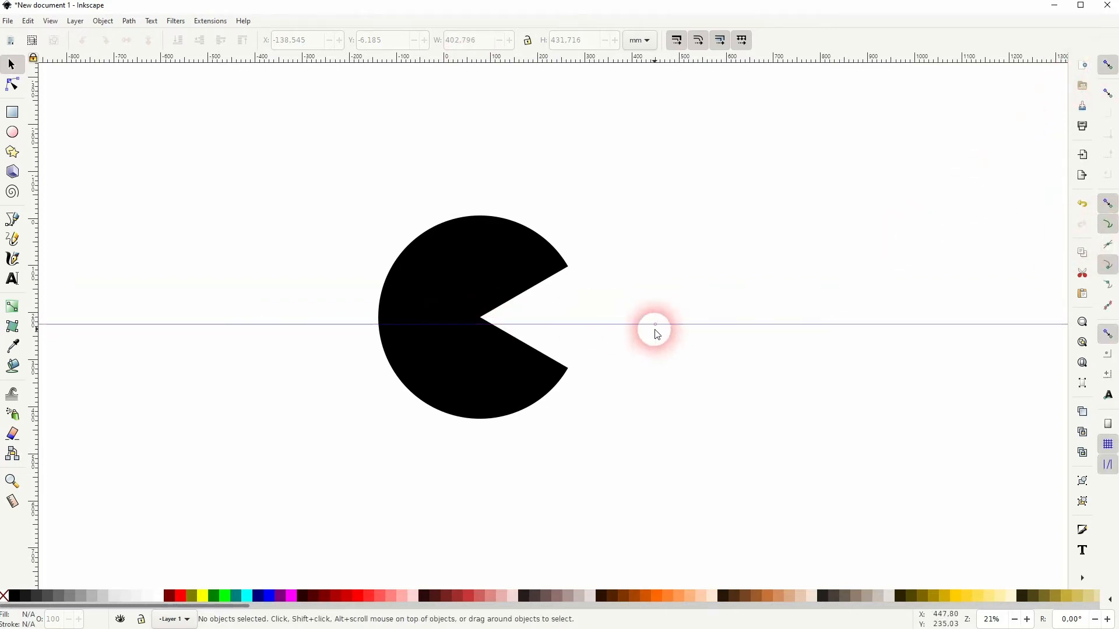
{"action": "left_click_drag", "start_coordinate": [602, 330], "coordinate": [481, 324]}
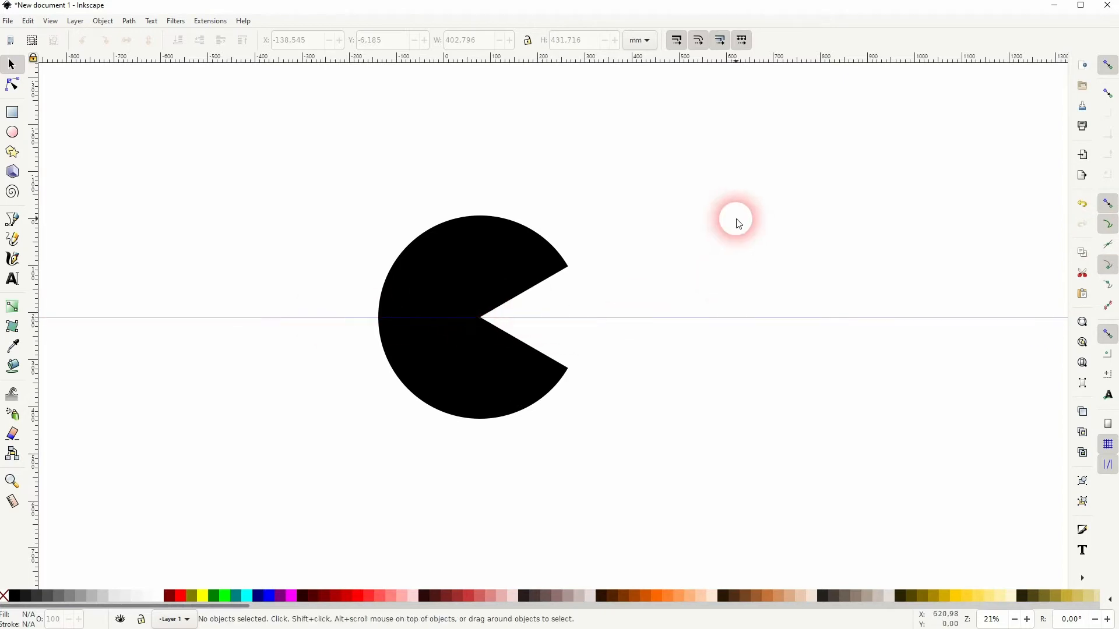
{"action": "key", "text": "ctrl+r"}
{"action": "key", "text": "ctrl+r"}
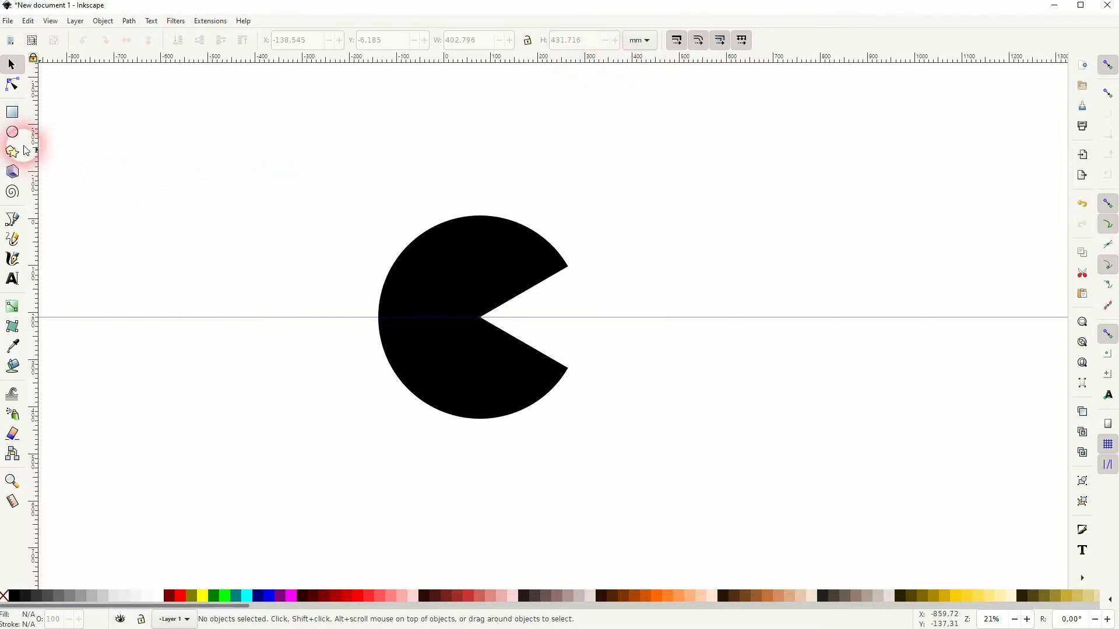
- Draw a small circle about 73 mm in diameter centred on the guide, in front of the mouth
{"action": "left_click", "coordinate": [12, 131]}
{"action": "left_click_drag", "start_coordinate": [609, 318], "coordinate": [628, 337]}
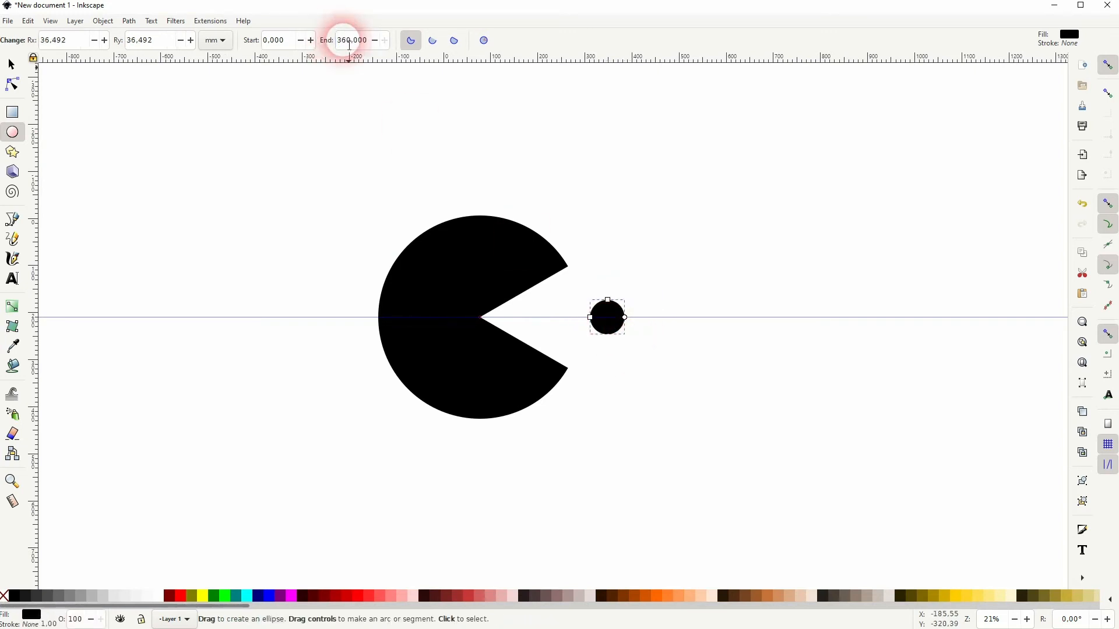
{"action": "left_click", "coordinate": [11, 65]}
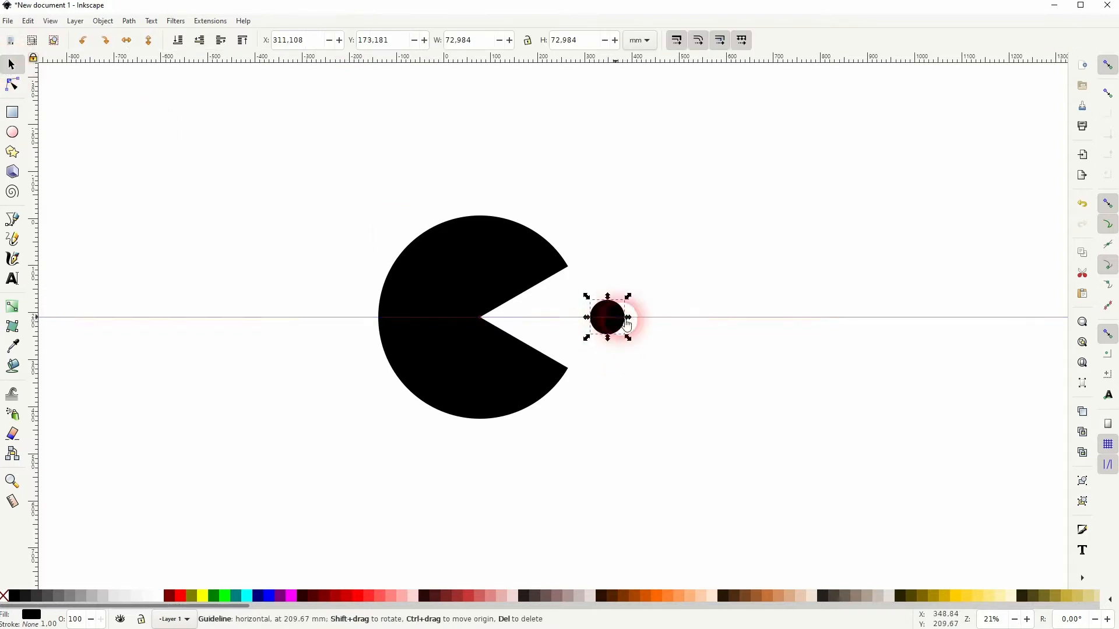
- Duplicate the small circle twice and place the copies in a row along the guide
{"action": "key", "text": "ctrl+d"}
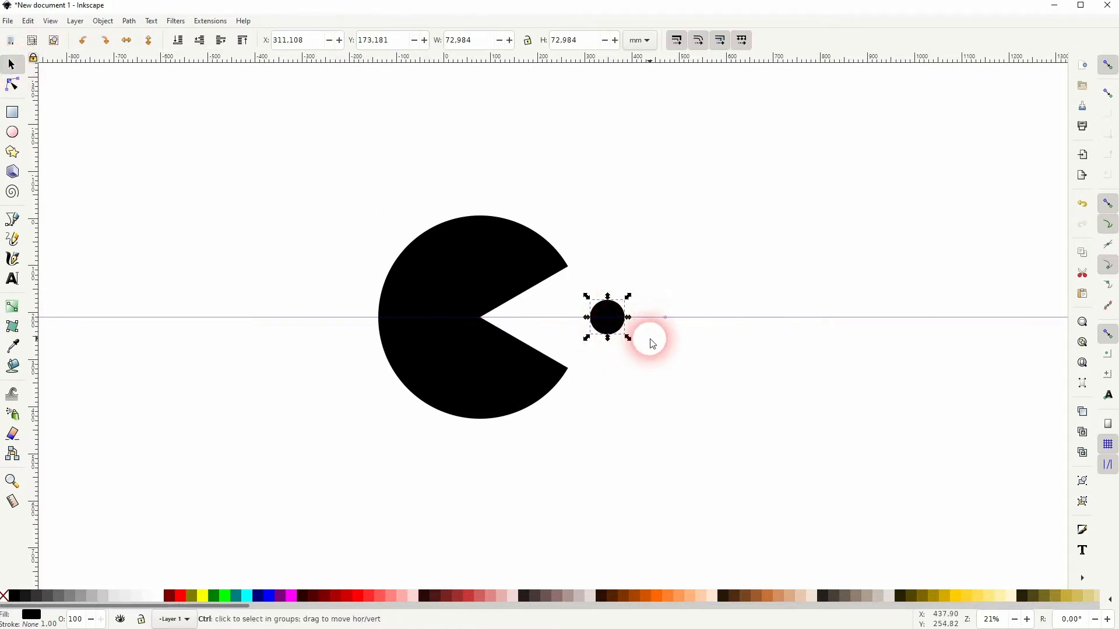
{"action": "left_click_drag", "start_coordinate": [617, 325], "coordinate": [723, 325]}
{"action": "key", "text": "ctrl+d"}
- Distribute the three small circles evenly in the horizontal direction and move the row closer to the mouth
{"action": "left_click_drag", "start_coordinate": [785, 277], "coordinate": [576, 351]}
{"action": "left_click", "coordinate": [102, 21]}
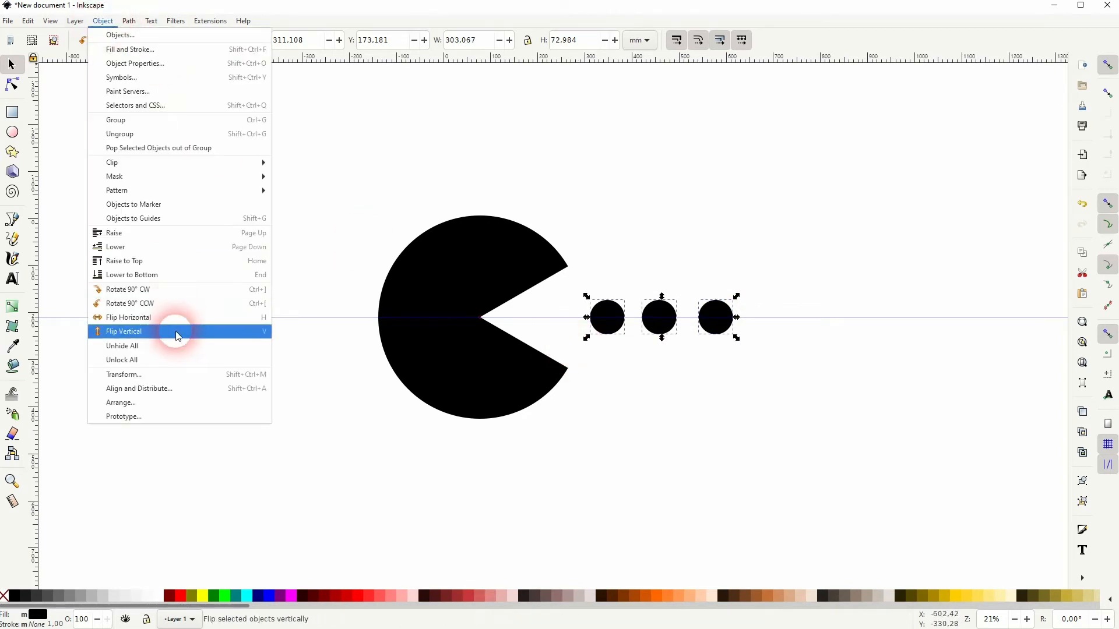
{"action": "left_click", "coordinate": [157, 388]}
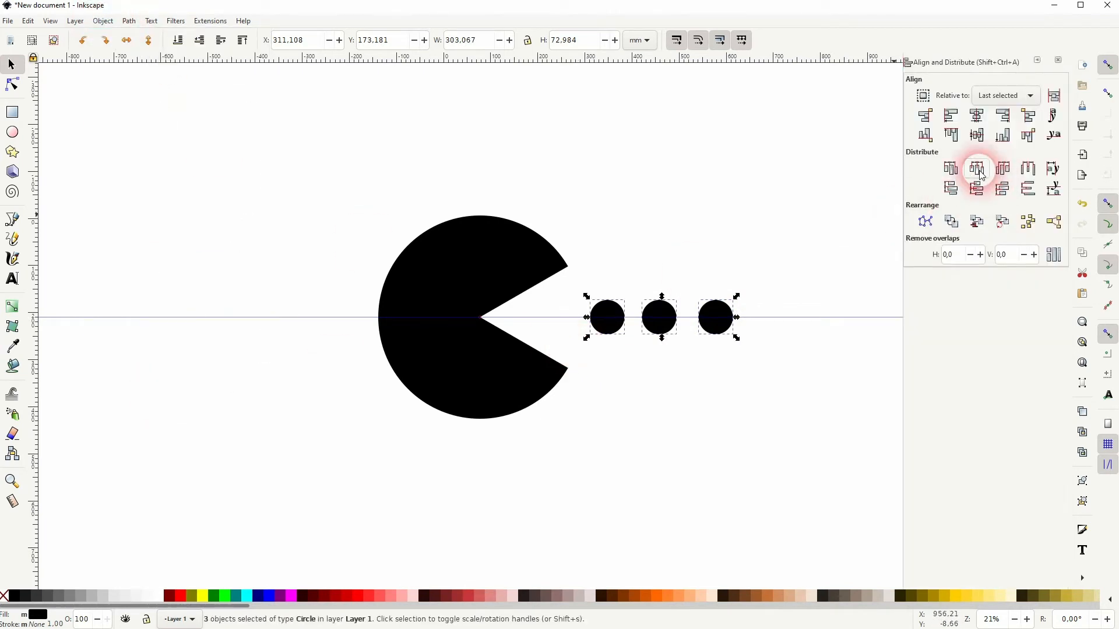
{"action": "left_click", "coordinate": [717, 317]}
{"action": "left_click_drag", "start_coordinate": [603, 320], "coordinate": [585, 319]}
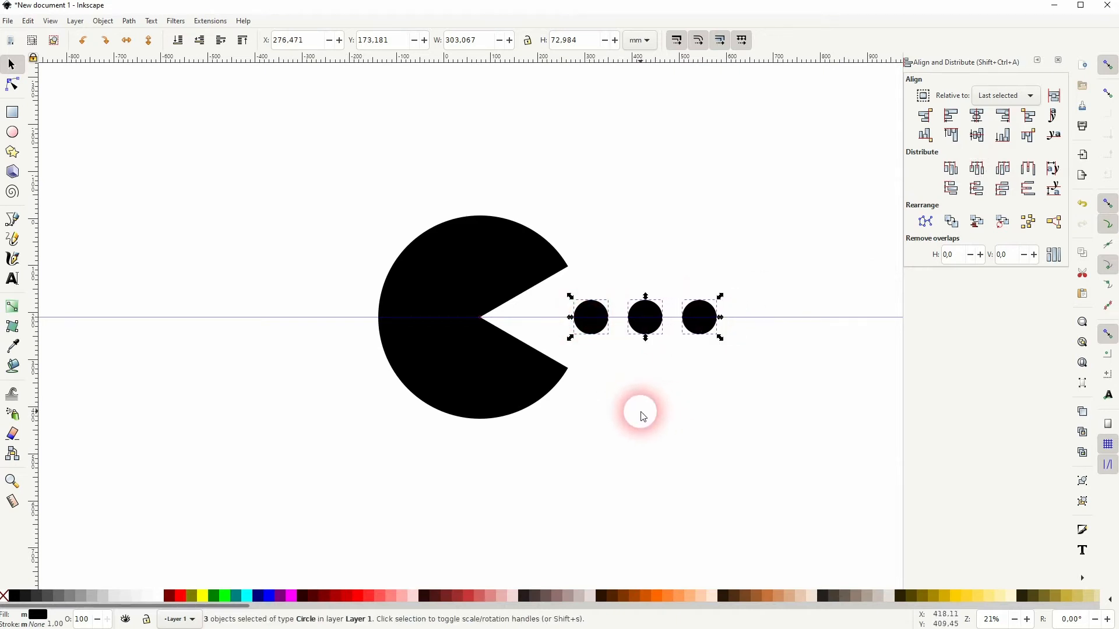
- Fill the large slice and the three small circles with yellow #FFCC00 and give them a black stroke
{"action": "left_click", "coordinate": [489, 395], "text": "shift"}
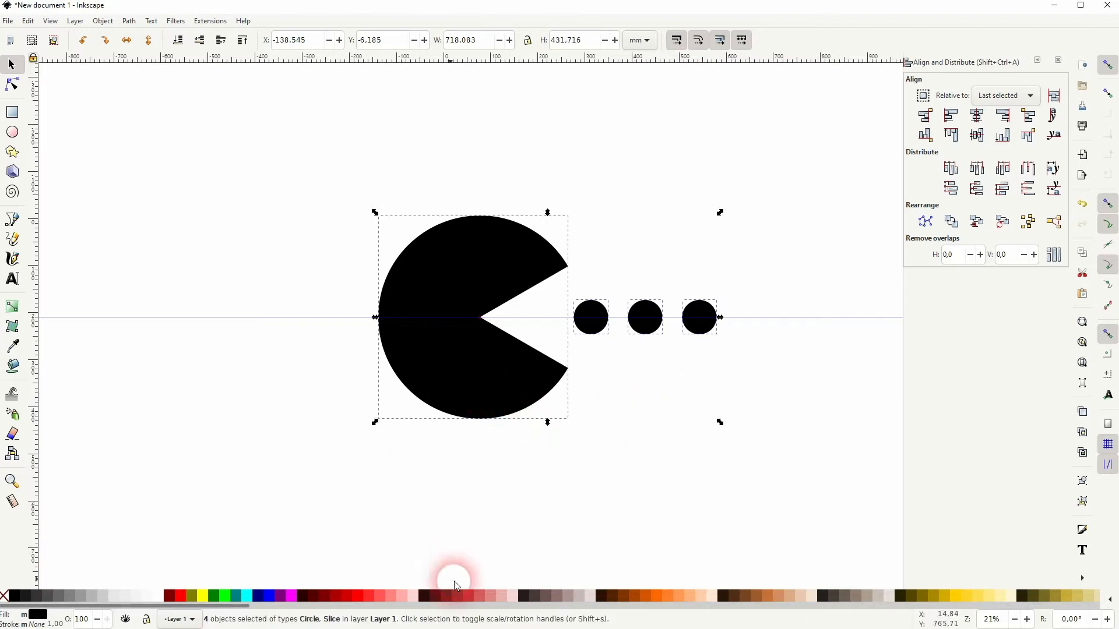
{"action": "left_click", "coordinate": [978, 596]}
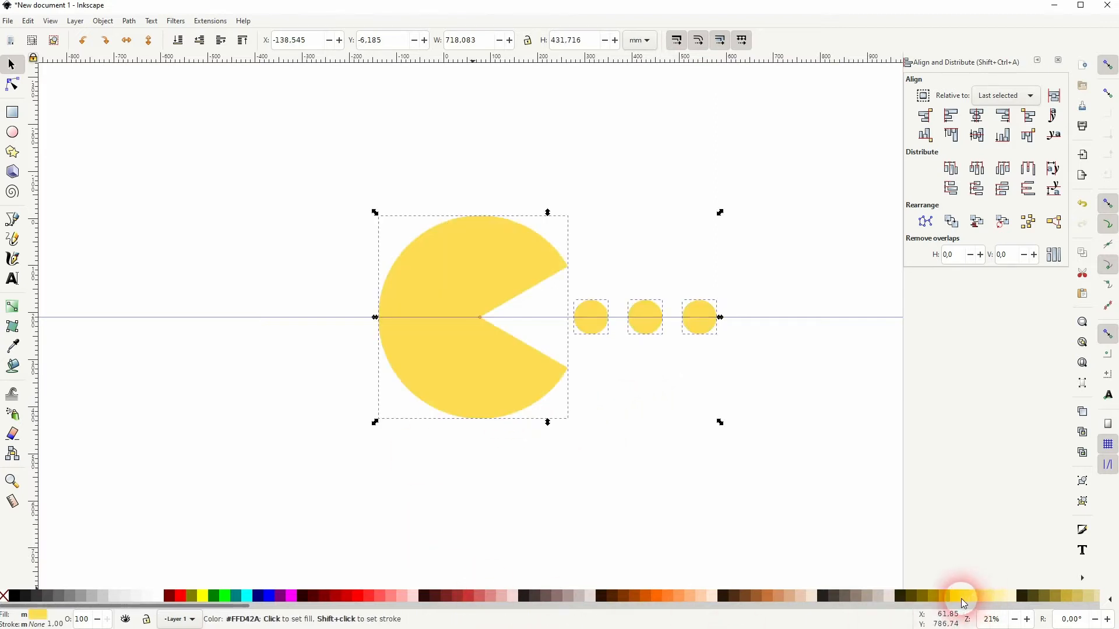
{"action": "left_click", "coordinate": [961, 600]}
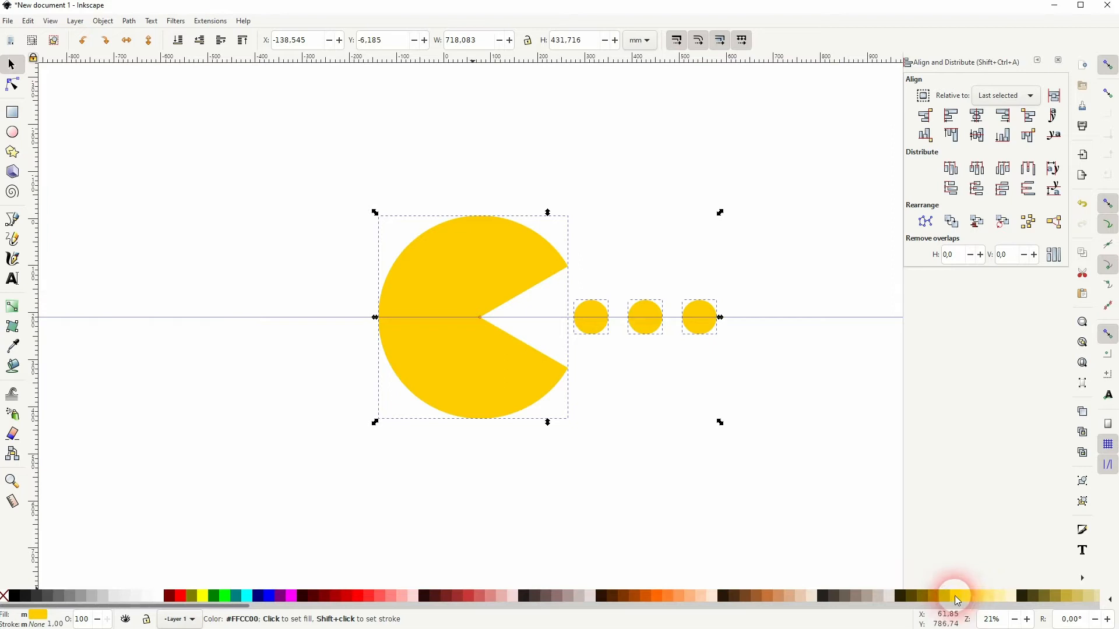
{"action": "left_click", "coordinate": [16, 595], "text": "shift"}
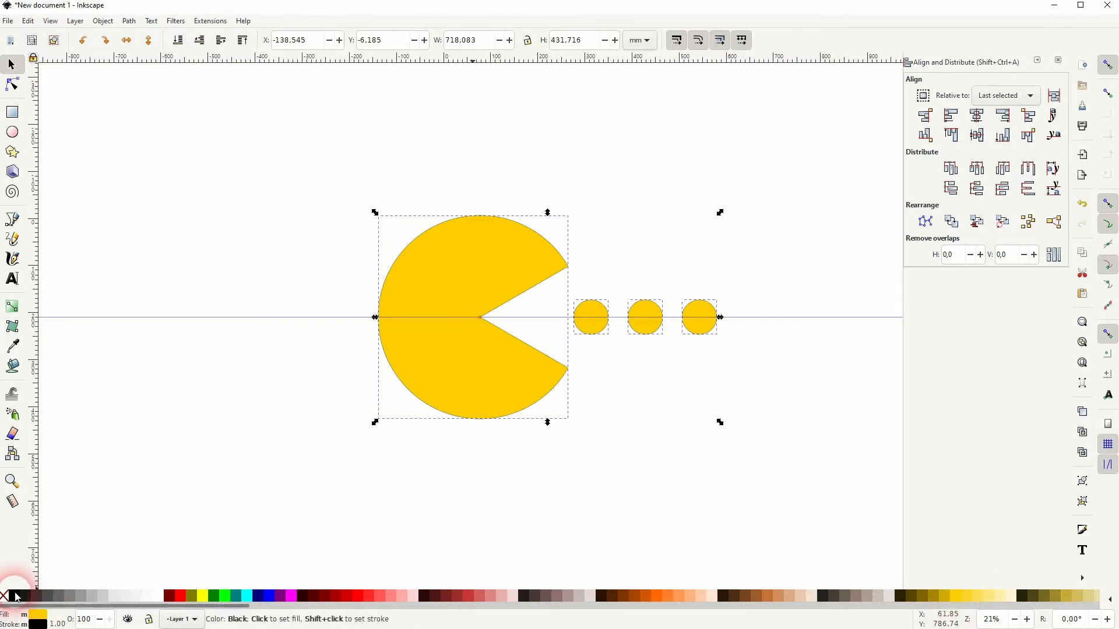
{"action": "left_click", "coordinate": [1058, 61]}
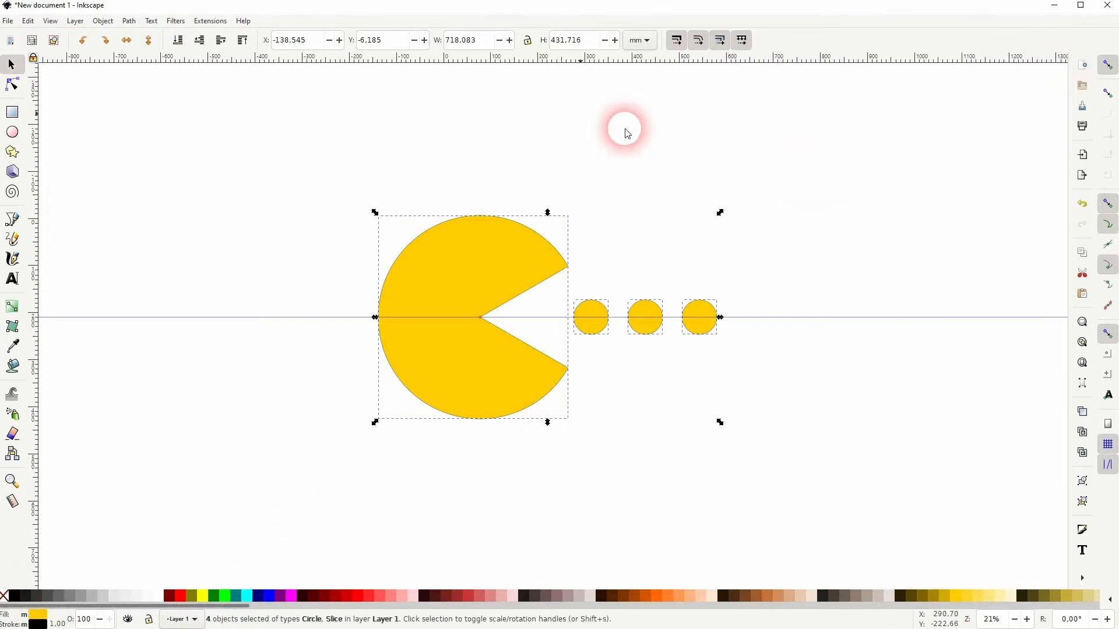
- Set the stroke width of all four shapes to 20 mm, trying 10 mm first
{"action": "left_click", "coordinate": [104, 21]}
{"action": "left_click", "coordinate": [122, 47]}
{"action": "left_click", "coordinate": [993, 93]}
{"action": "left_click", "coordinate": [922, 112]}
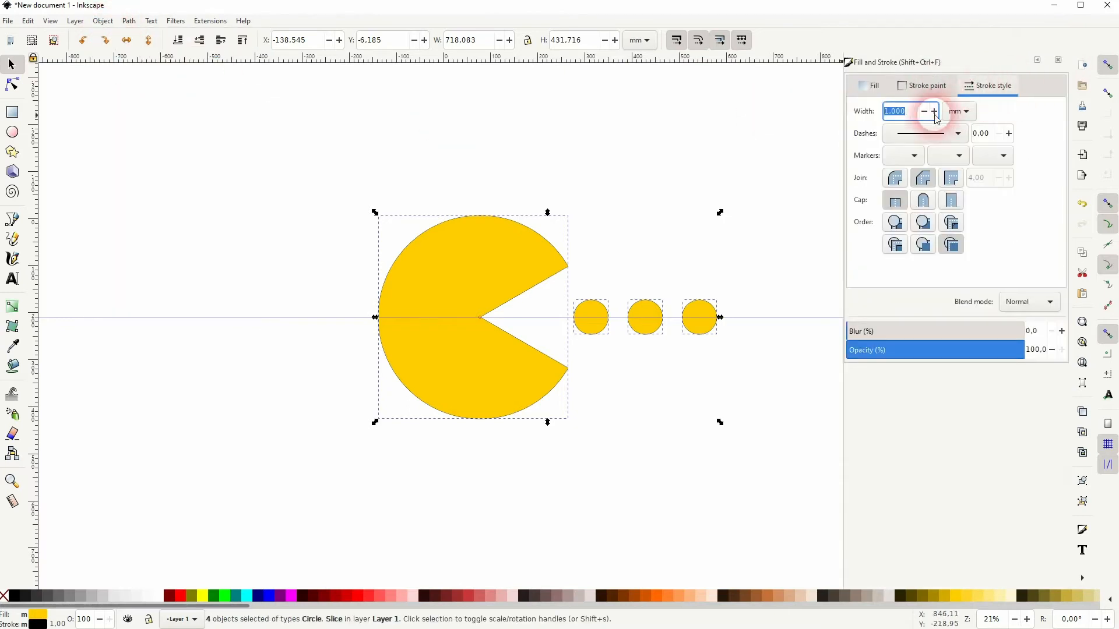
{"action": "type", "text": "10"}
{"action": "key", "text": "Return"}
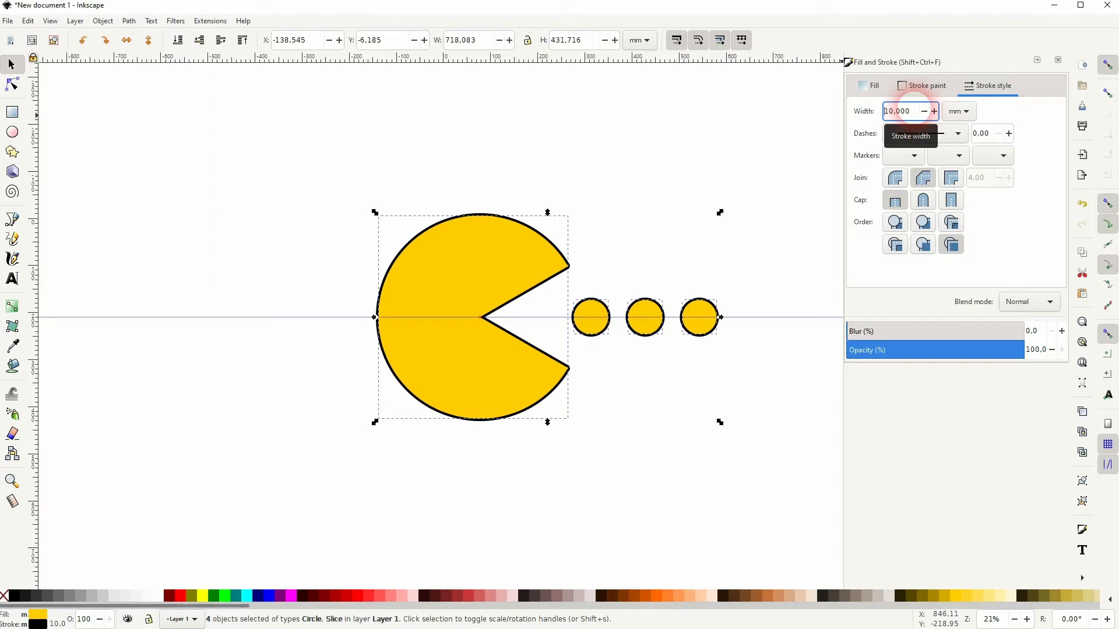
{"action": "left_click_drag", "start_coordinate": [915, 112], "coordinate": [857, 119]}
{"action": "type", "text": "20"}
{"action": "key", "text": "Return"}
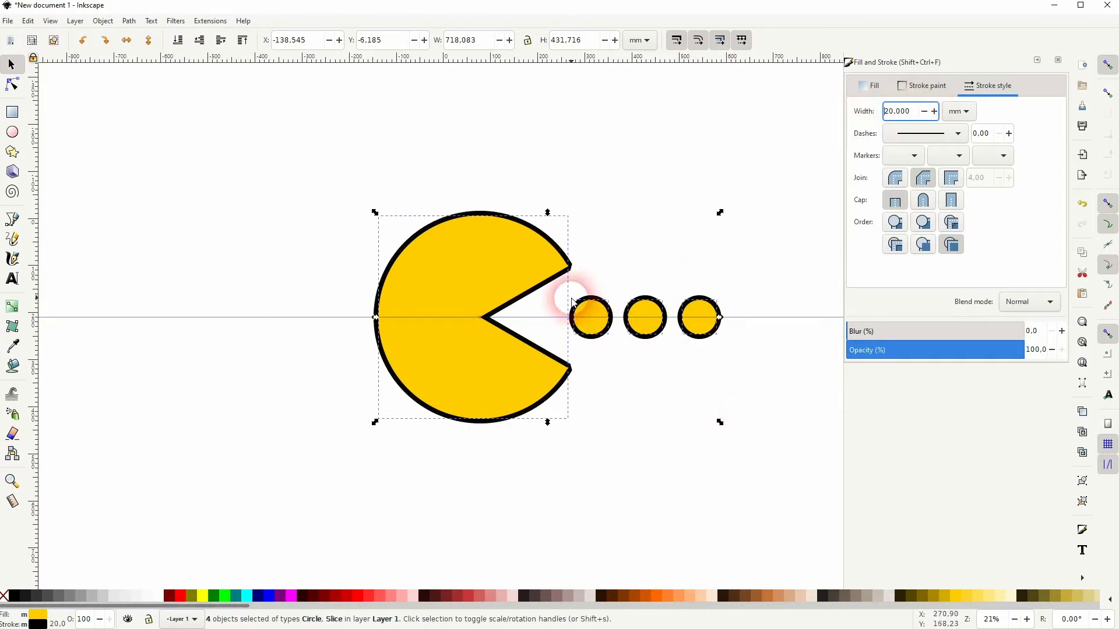
- Give the outlines of all four shapes round joins and deselect them
{"action": "scroll", "coordinate": [574, 280], "scroll_direction": "up", "scroll_amount": 5}
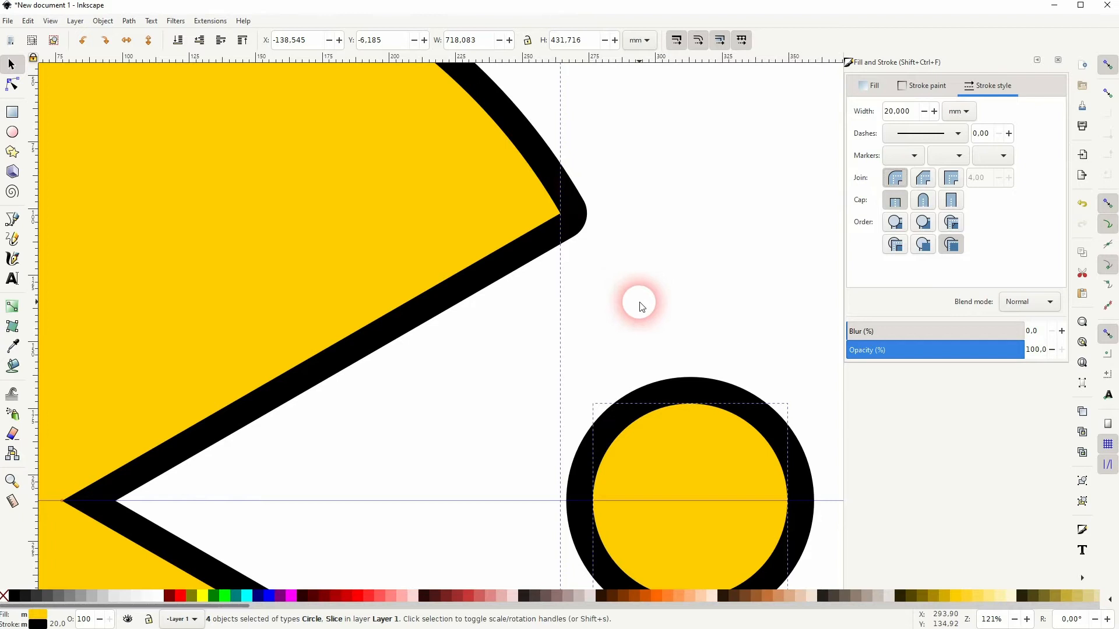
{"action": "scroll", "coordinate": [622, 335], "scroll_direction": "down", "scroll_amount": 3}
{"action": "scroll", "coordinate": [623, 335], "scroll_direction": "down", "scroll_amount": 1}
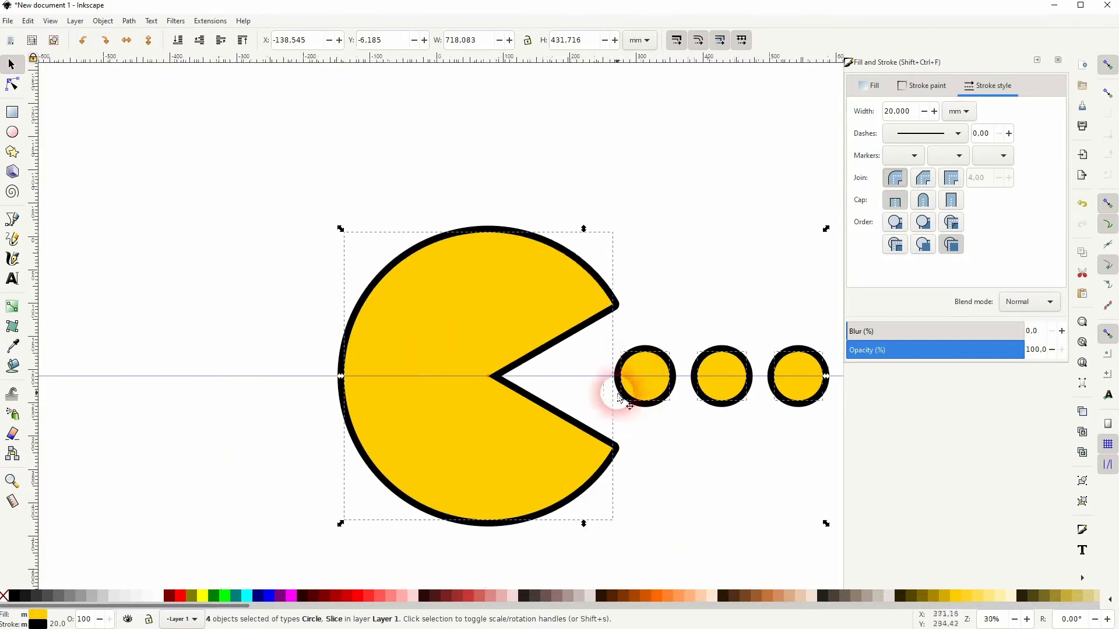
{"action": "left_click", "coordinate": [698, 444]}
{"action": "key", "text": "space"}
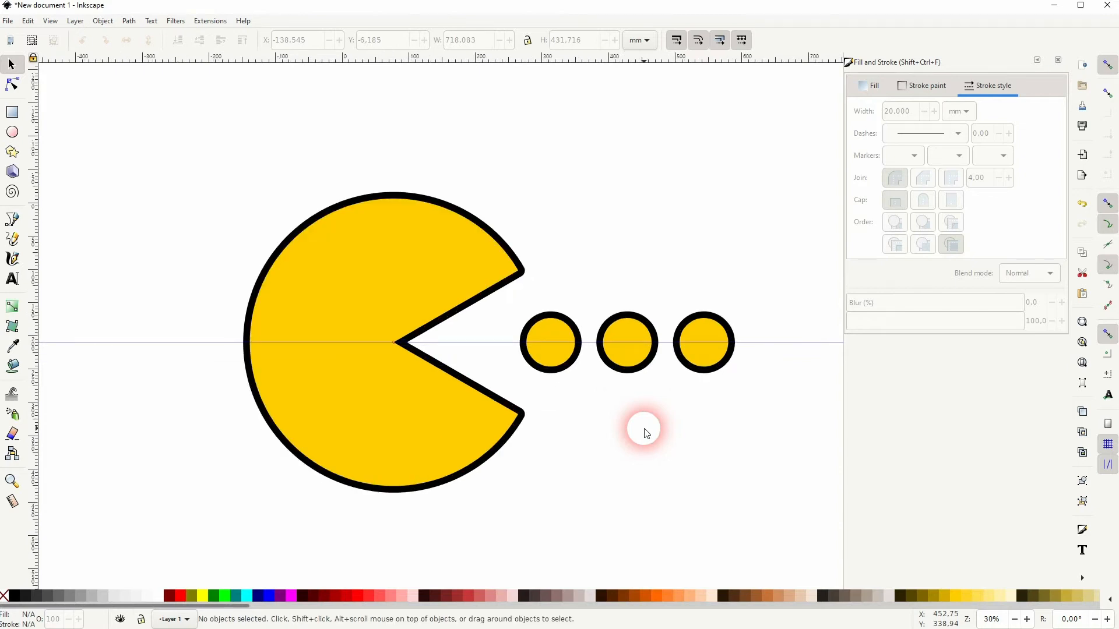
- Draw a black circle about 54 mm in diameter as the eye, above the mouth
{"action": "left_click", "coordinate": [12, 132]}
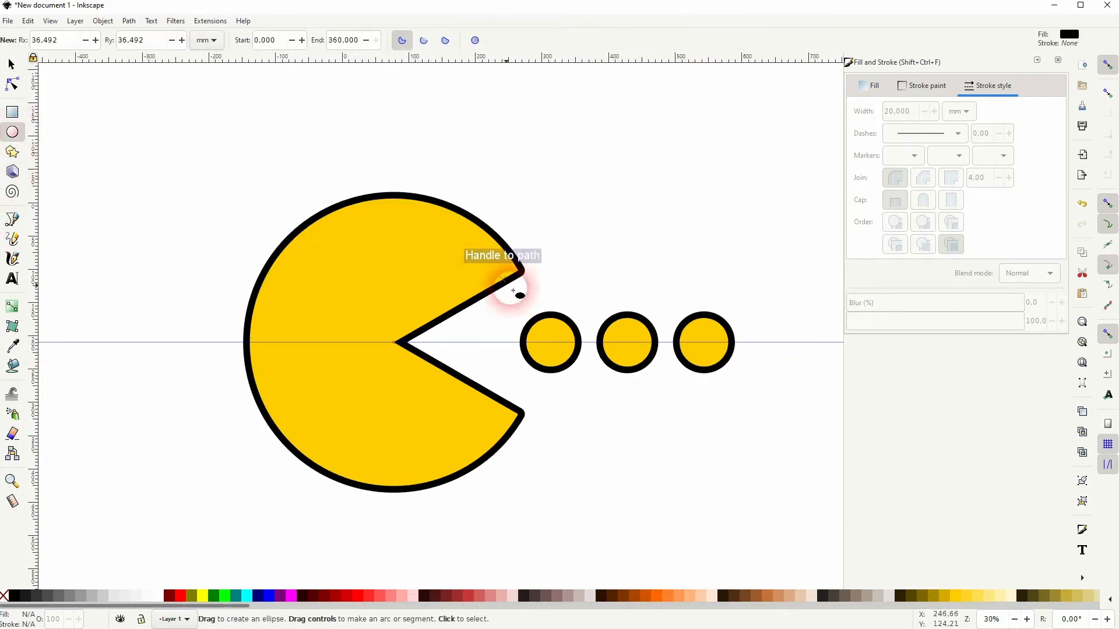
{"action": "left_click_drag", "start_coordinate": [429, 253], "coordinate": [445, 265]}
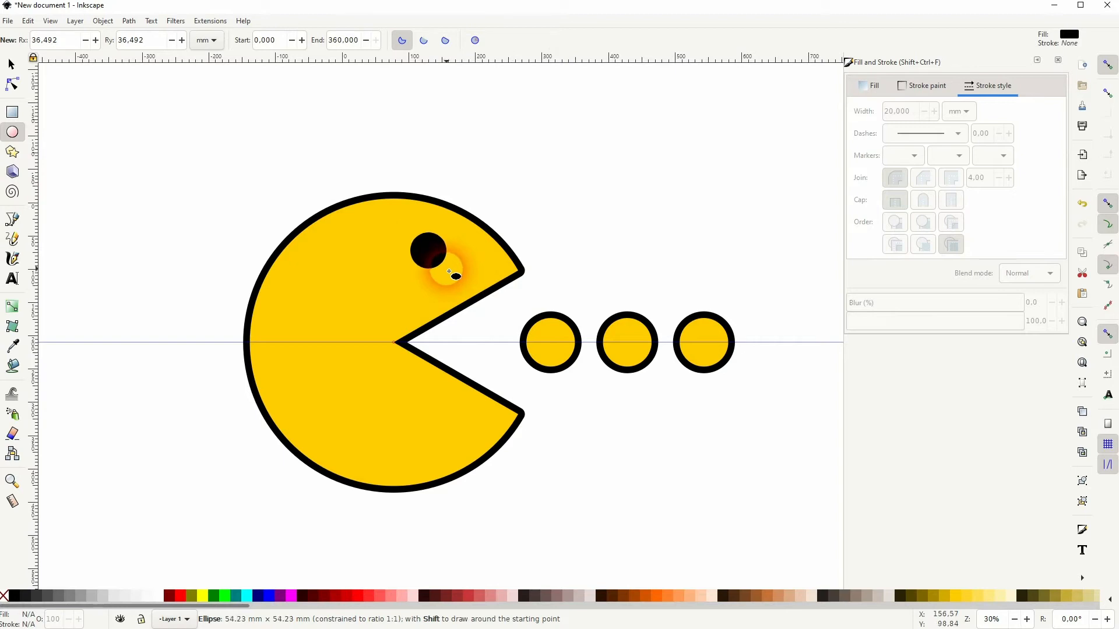
{"action": "left_click_drag", "start_coordinate": [449, 271], "coordinate": [450, 272]}
{"action": "left_click", "coordinate": [12, 64]}
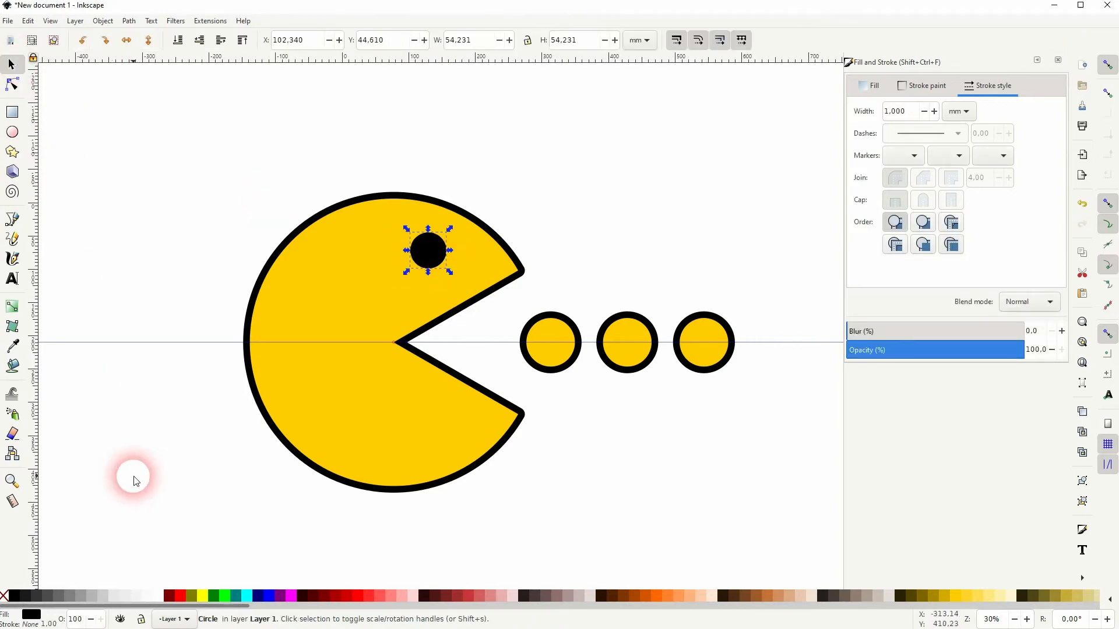
- Try a maroon fill on the eye, restore black, and move the eye slightly back and down on the body
{"action": "left_click", "coordinate": [170, 597]}
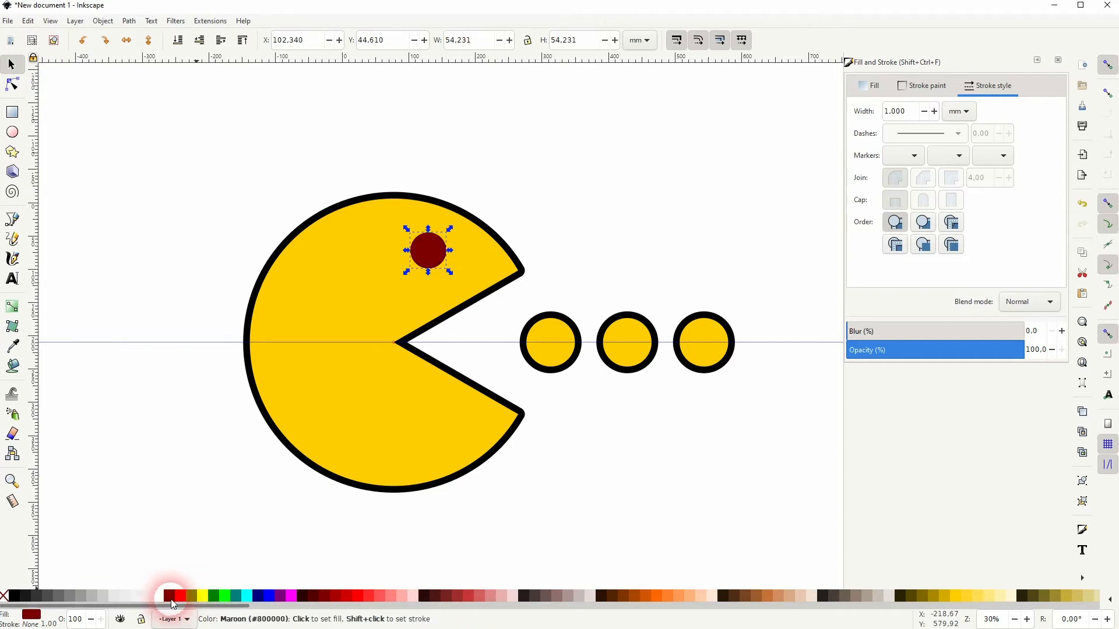
{"action": "left_click", "coordinate": [13, 595]}
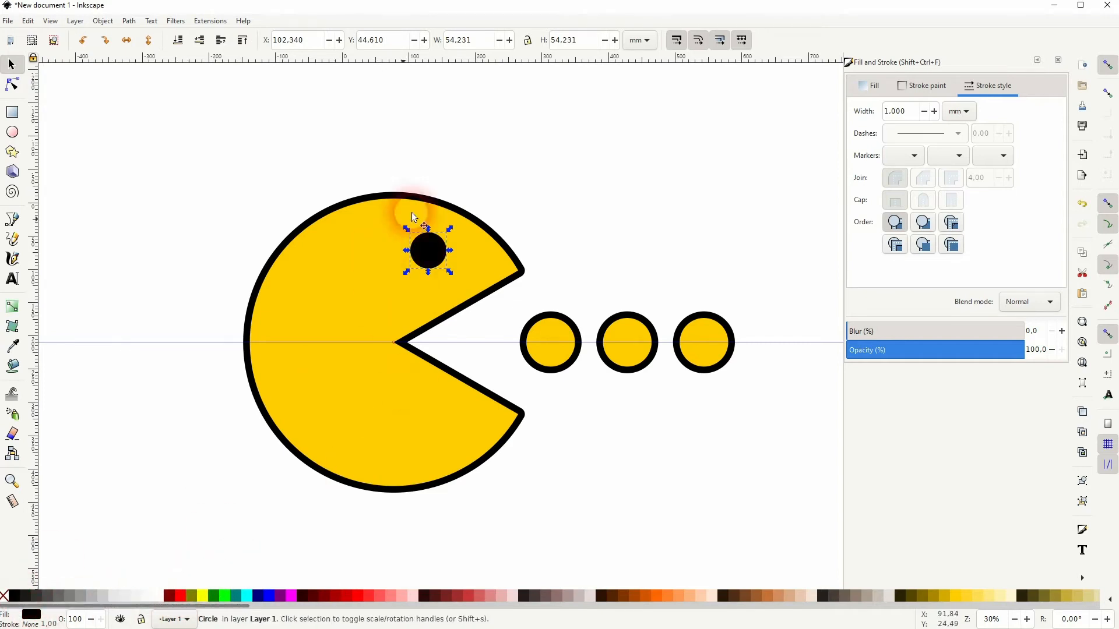
{"action": "left_click_drag", "start_coordinate": [417, 246], "coordinate": [406, 253]}
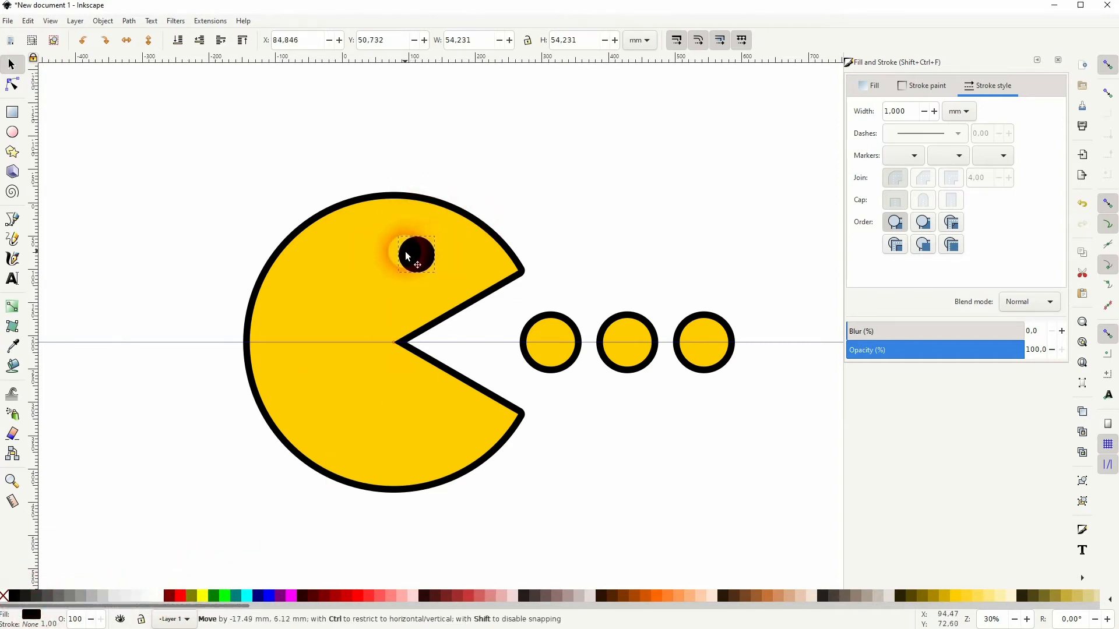
{"action": "left_click", "coordinate": [682, 180]}
{"action": "scroll", "coordinate": [615, 244], "scroll_direction": "down", "scroll_amount": 1}
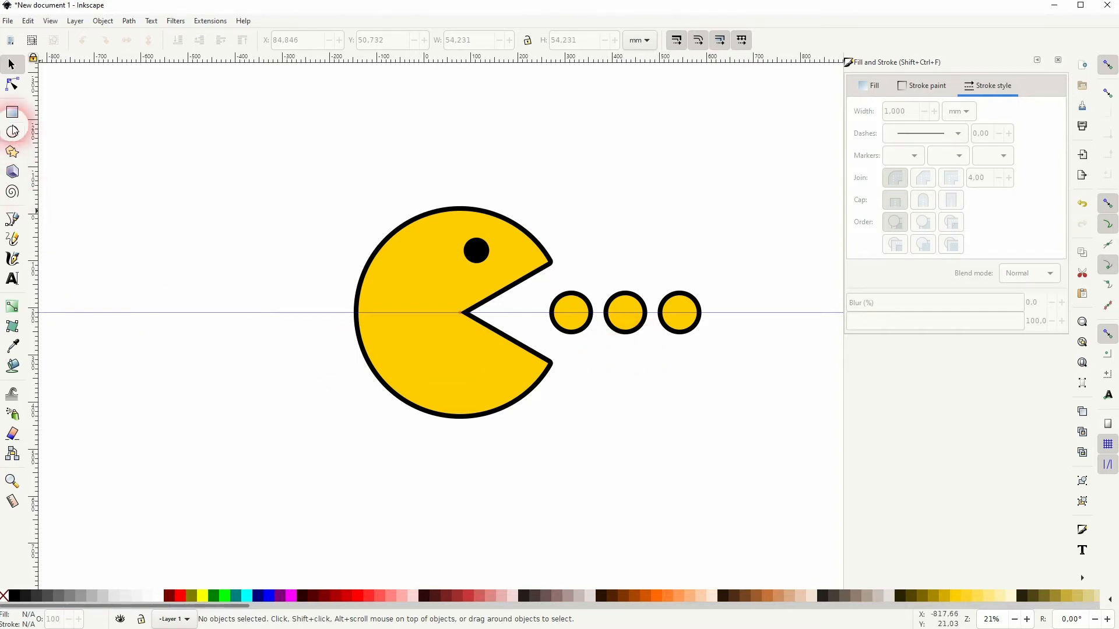
- Draw an open curve about 67 by 124 mm along the body's upper-left edge with the Pen tool, turning snapping off
{"action": "left_click", "coordinate": [11, 219]}
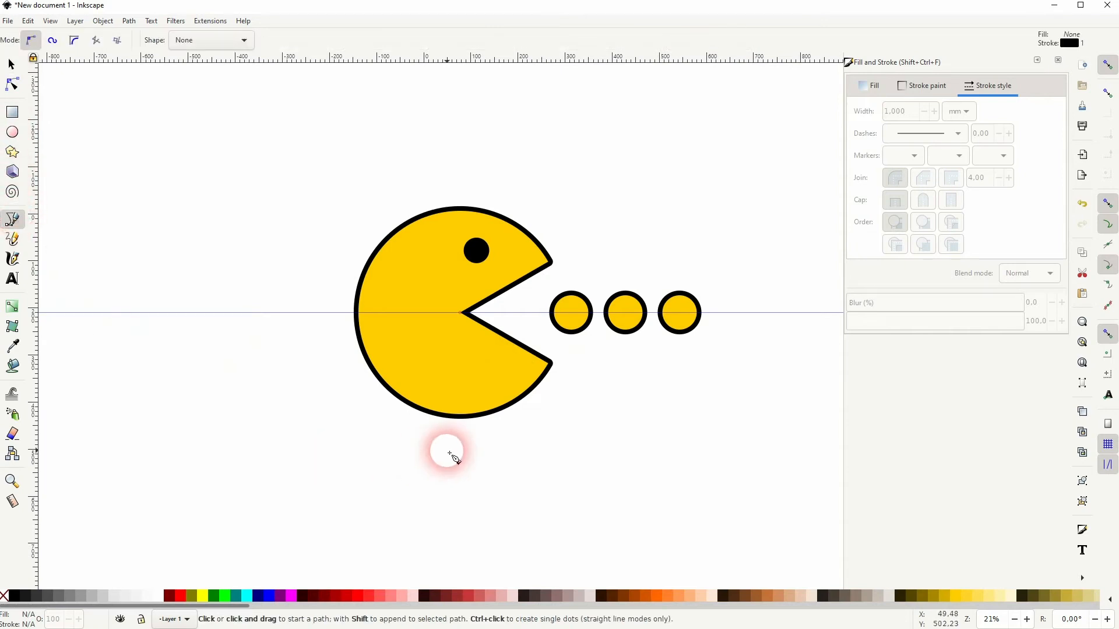
{"action": "left_click", "coordinate": [424, 242]}
{"action": "left_click_drag", "start_coordinate": [380, 303], "coordinate": [365, 349]}
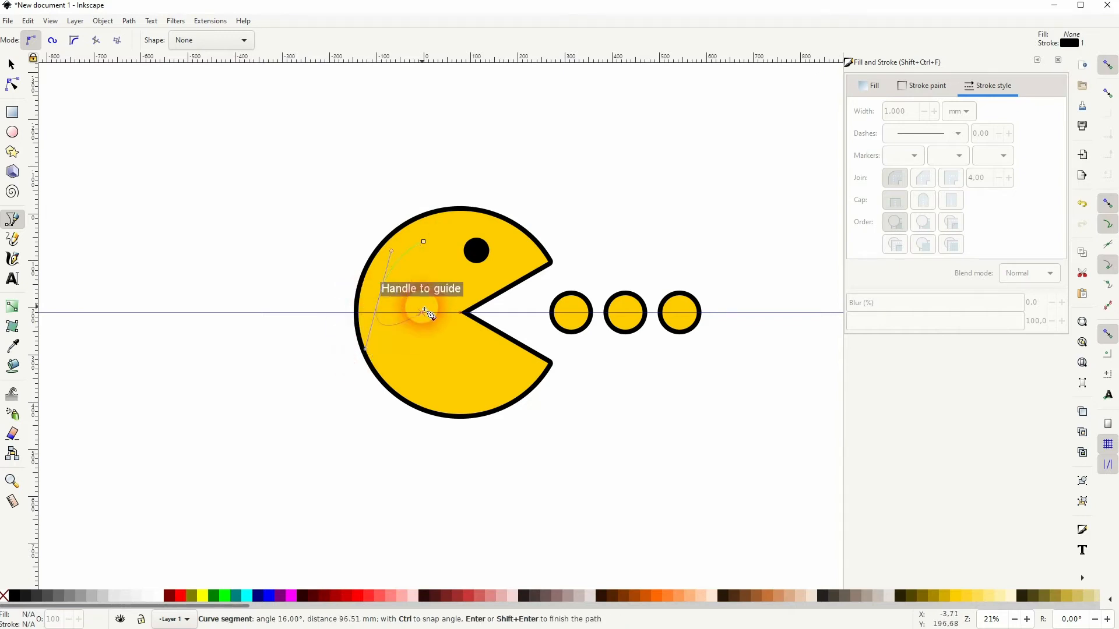
{"action": "left_click", "coordinate": [1059, 138]}
{"action": "key", "text": "BackSpace"}
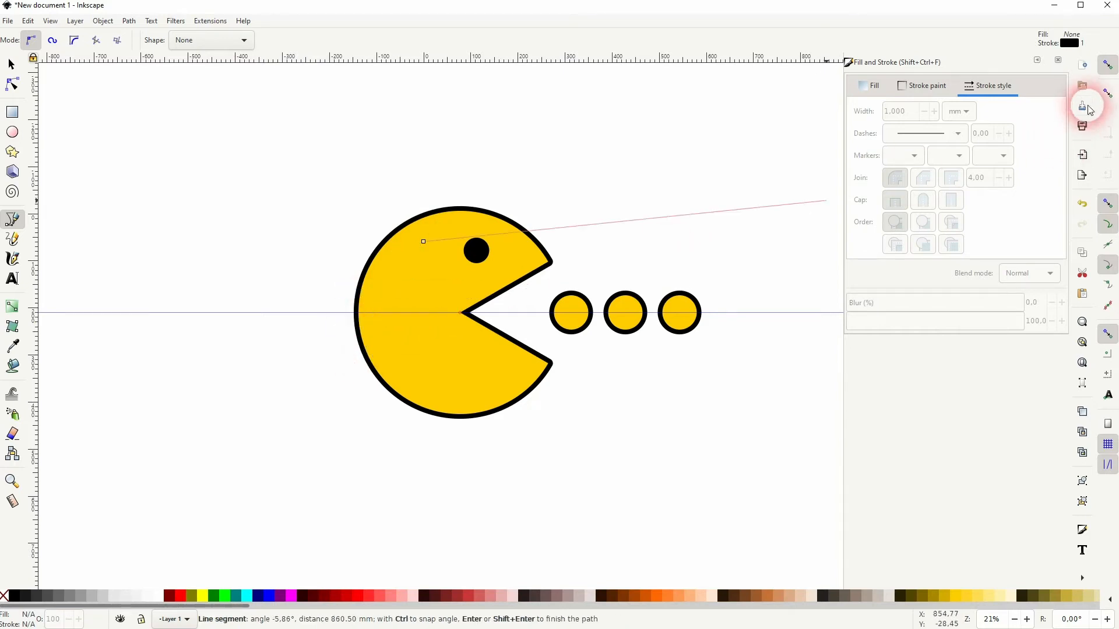
{"action": "left_click", "coordinate": [1107, 64]}
{"action": "left_click_drag", "start_coordinate": [393, 302], "coordinate": [395, 345]}
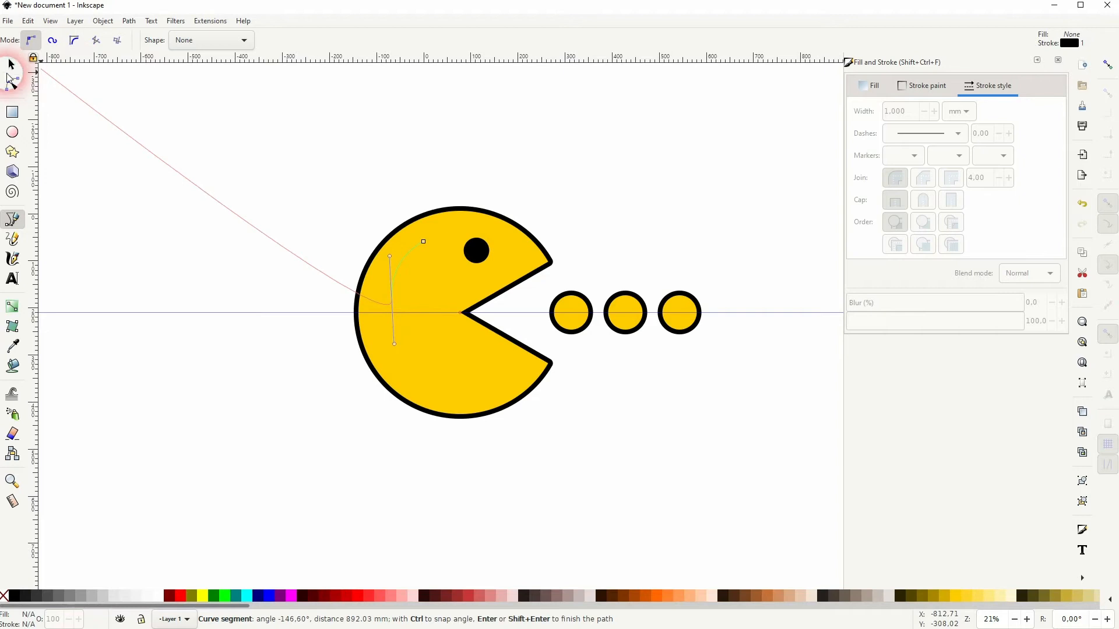
{"action": "left_click", "coordinate": [12, 67]}
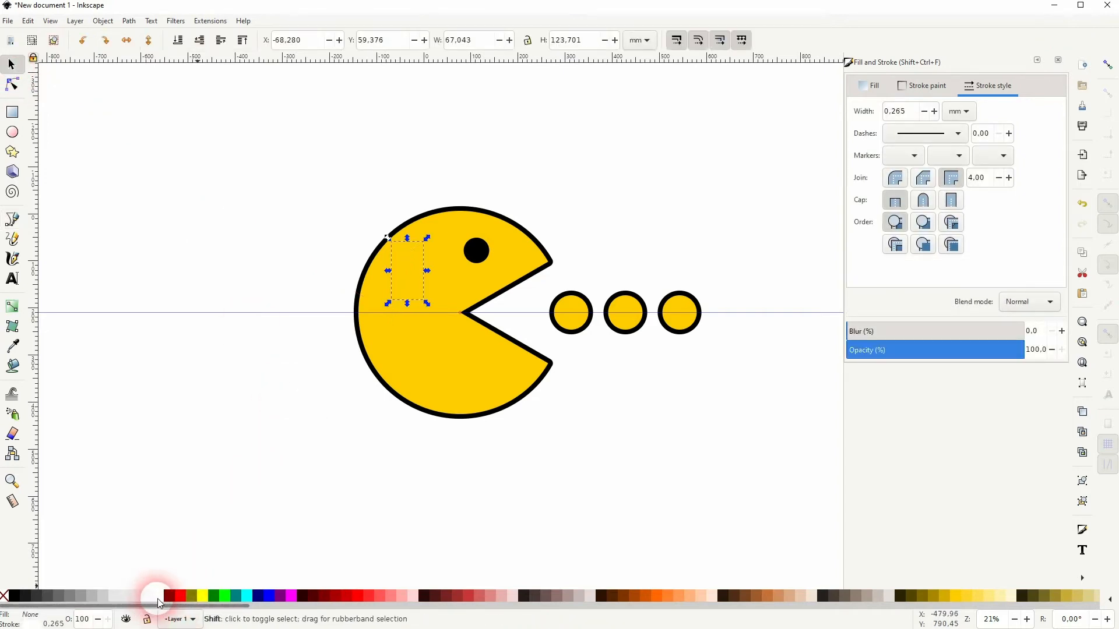
- Give the body's highlight curve a white 15 mm stroke with round caps
{"action": "double_click", "coordinate": [896, 111]}
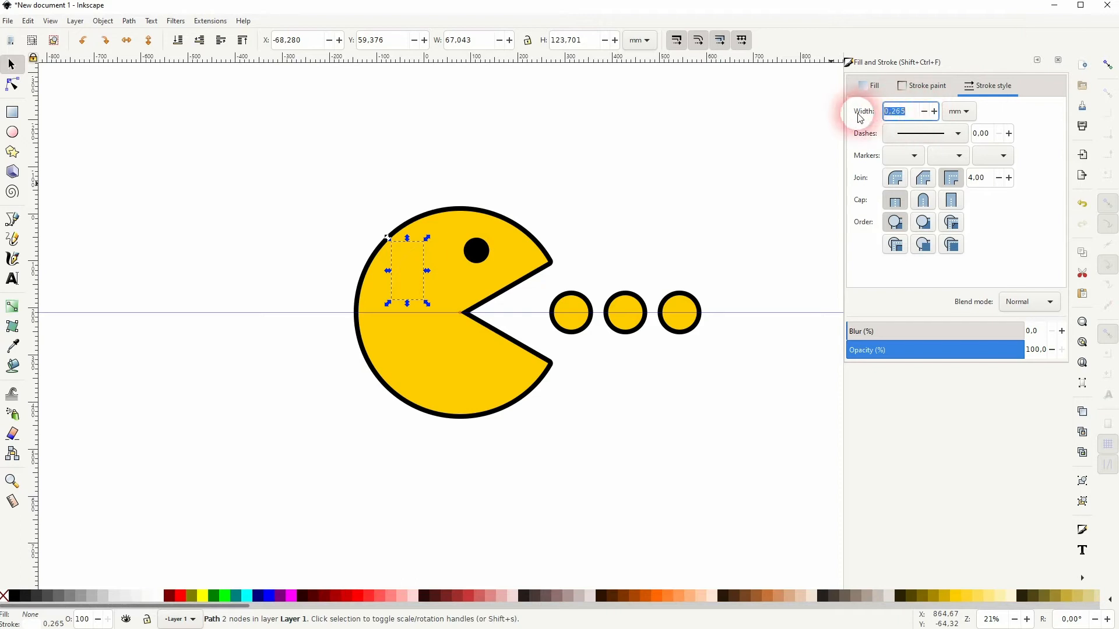
{"action": "key", "text": "Return"}
{"action": "left_click_drag", "start_coordinate": [911, 111], "coordinate": [866, 111]}
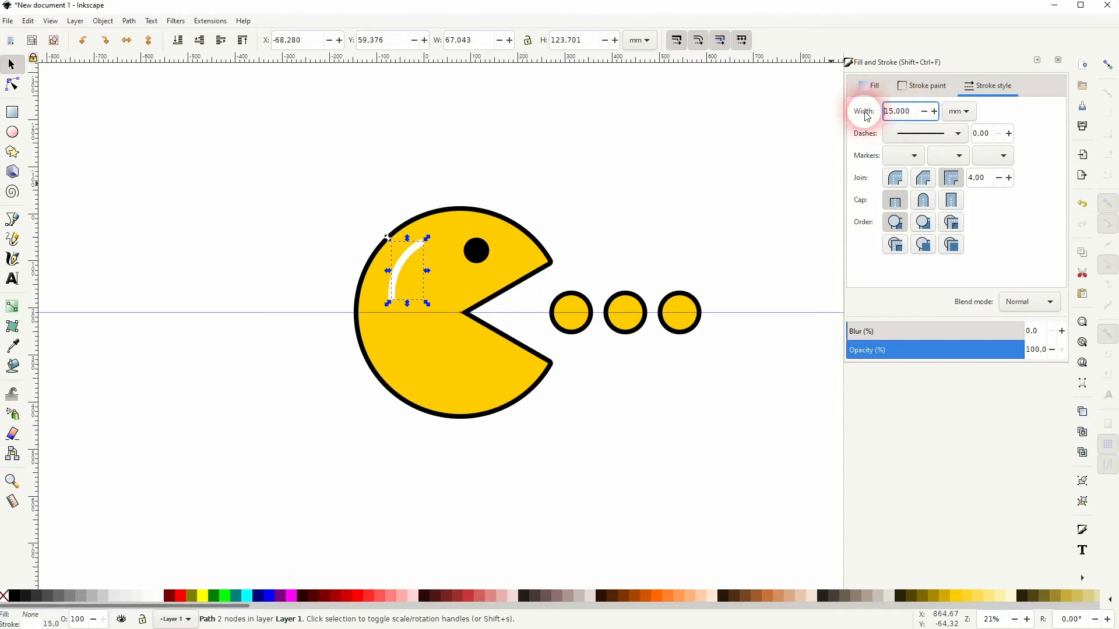
{"action": "scroll", "coordinate": [395, 285], "scroll_direction": "up", "scroll_amount": 4}
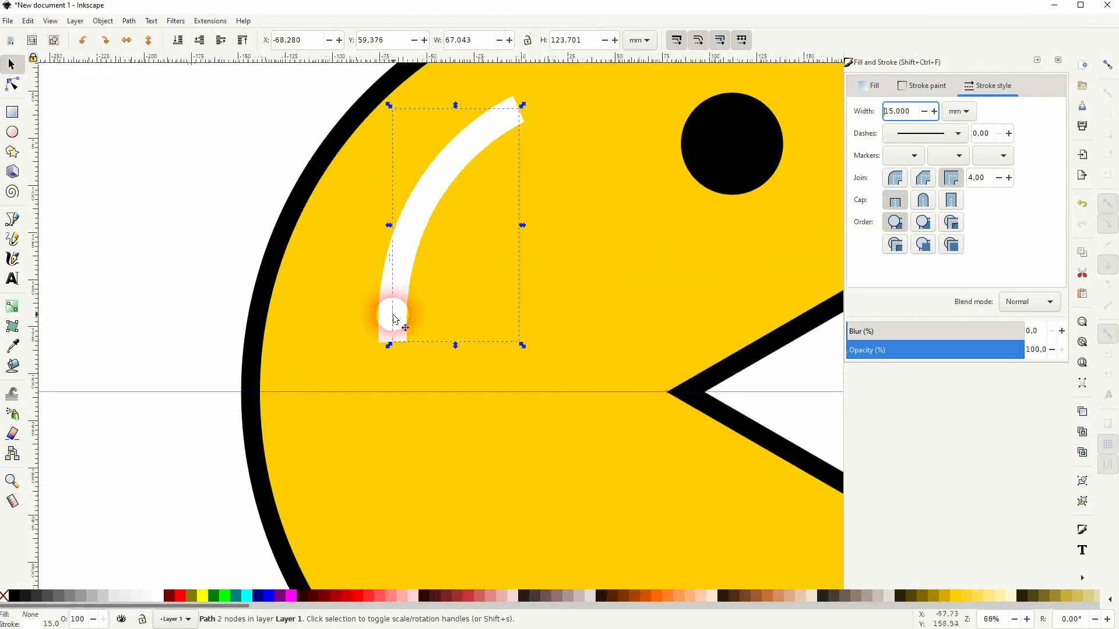
{"action": "left_click", "coordinate": [923, 201]}
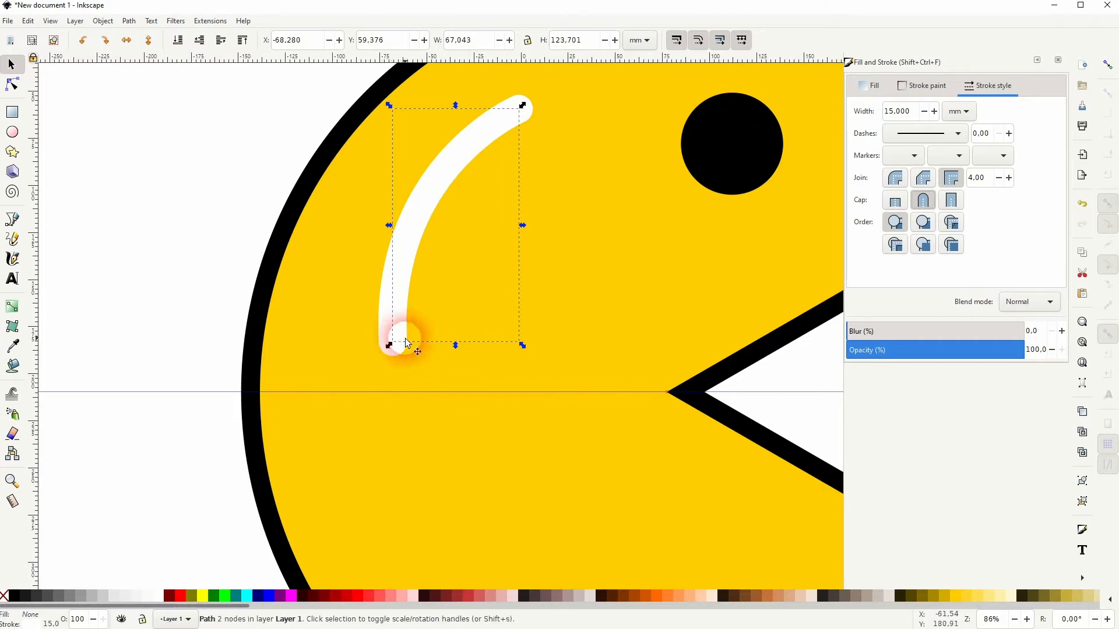
- Move the lower end node of the body's highlight outward, bend the curve to follow the outline, and deselect it
{"action": "left_click", "coordinate": [14, 88]}
{"action": "left_click", "coordinate": [393, 343]}
{"action": "left_click_drag", "start_coordinate": [393, 343], "coordinate": [373, 342]}
{"action": "mouse_move", "coordinate": [408, 208]}
{"action": "left_mouse_down"}
{"action": "mouse_move", "coordinate": [387, 187]}
{"action": "mouse_move", "coordinate": [415, 202]}
{"action": "left_mouse_up"}
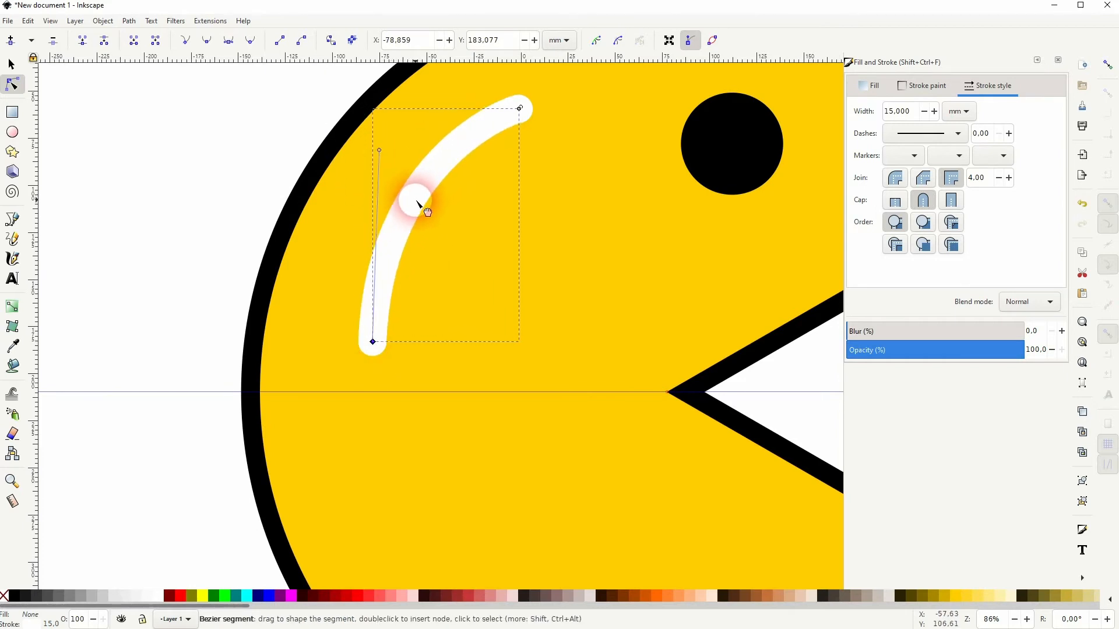
{"action": "scroll", "coordinate": [174, 328], "scroll_direction": "down", "scroll_amount": 3, "text": "ctrl"}
{"action": "left_click", "coordinate": [11, 64]}
{"action": "left_click", "coordinate": [132, 242]}
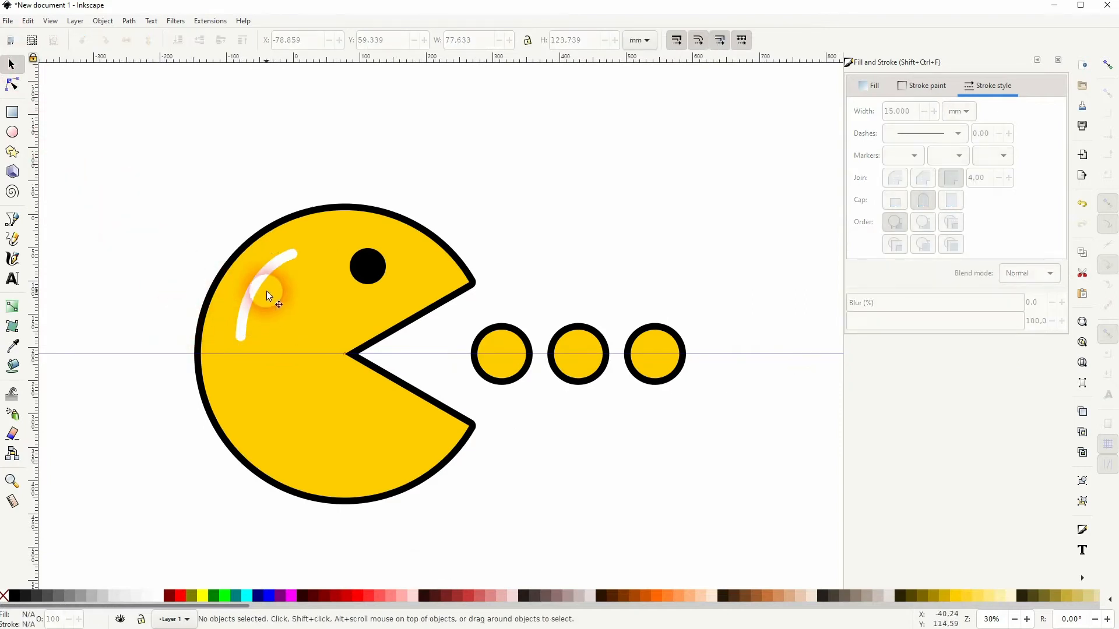
- Shorten the body's highlight from its lower end to about 111 mm in height and deselect it
{"action": "left_click", "coordinate": [246, 306]}
{"action": "left_click_drag", "start_coordinate": [270, 341], "coordinate": [274, 333]}
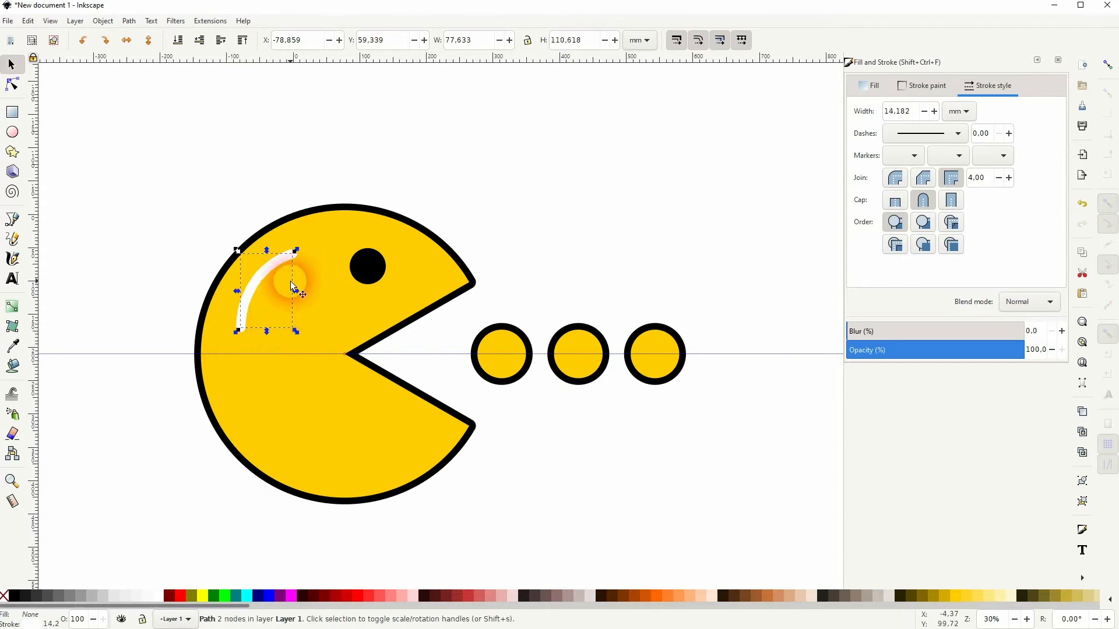
{"action": "left_click", "coordinate": [169, 236]}
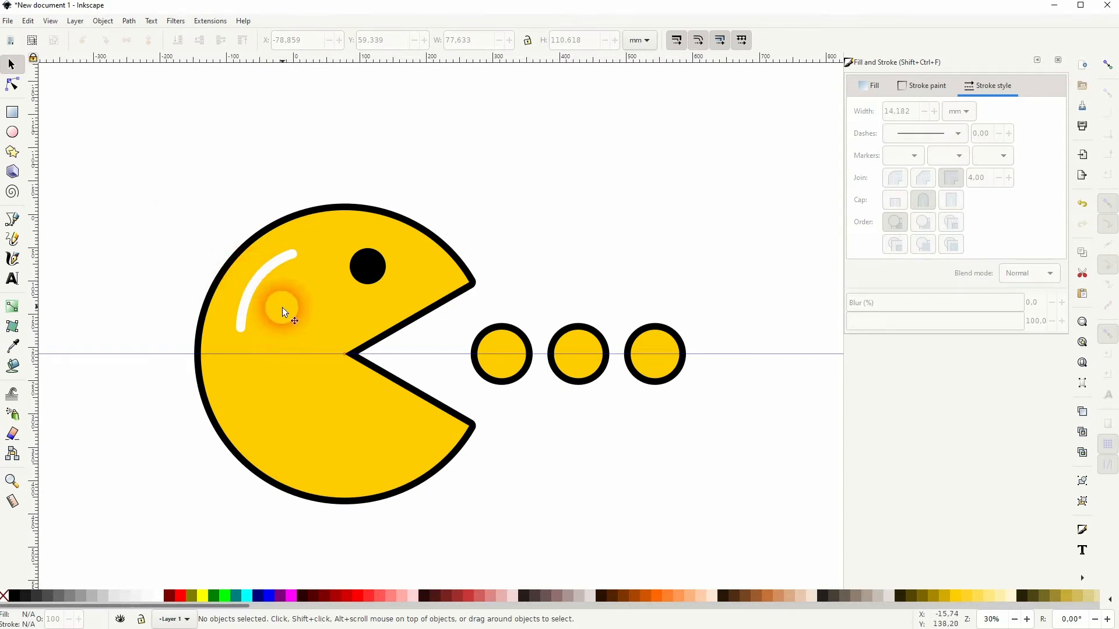
- Draw an open curve about 35 mm tall inside the left edge of the first small circle
{"action": "left_click", "coordinate": [11, 219]}
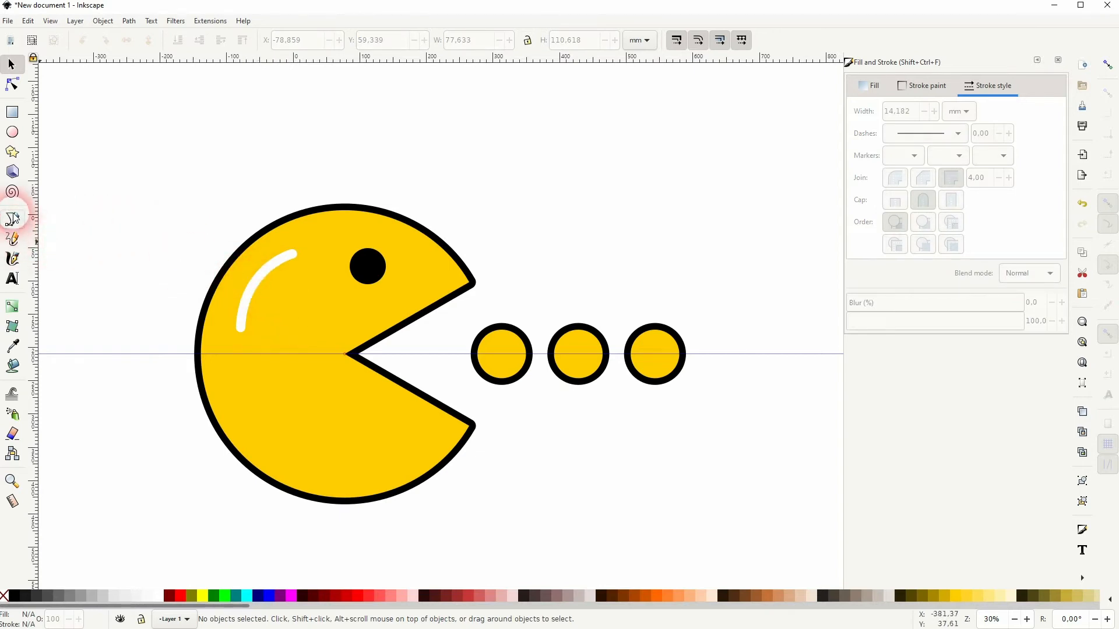
{"action": "scroll", "coordinate": [490, 372], "scroll_direction": "up", "scroll_amount": 6}
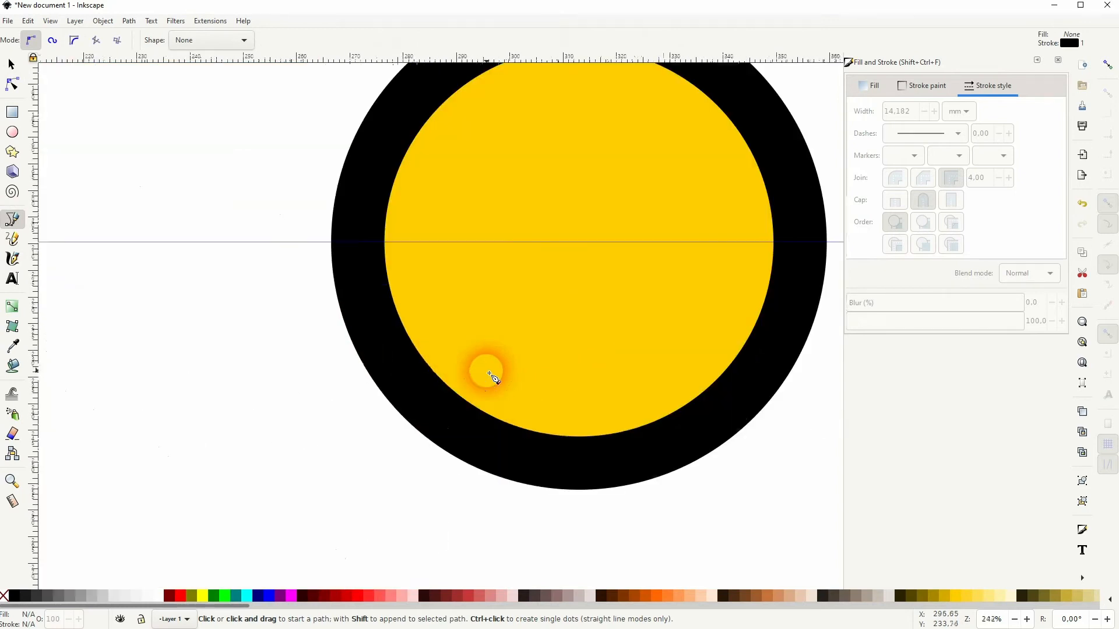
{"action": "left_click", "coordinate": [481, 138]}
{"action": "mouse_move", "coordinate": [478, 328]}
{"action": "left_mouse_down"}
{"action": "mouse_move", "coordinate": [547, 440]}
{"action": "mouse_move", "coordinate": [559, 436]}
{"action": "left_mouse_up"}
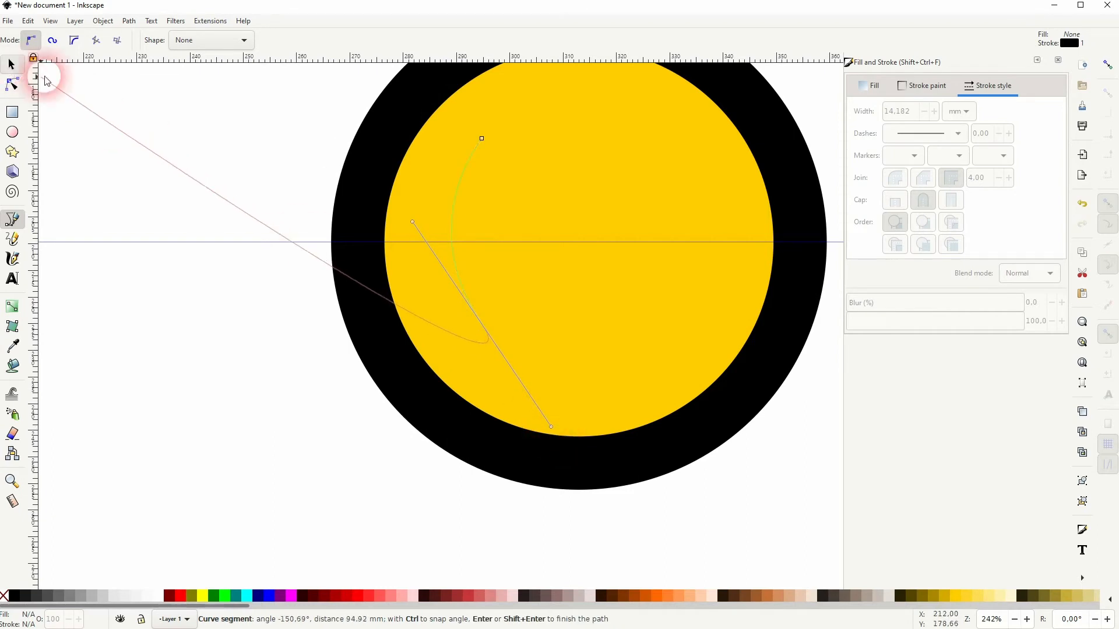
{"action": "left_click", "coordinate": [12, 64]}
- Give the first small circle's curve a white 5 mm stroke with round caps, trying a 10 mm width first
{"action": "double_click", "coordinate": [904, 111]}
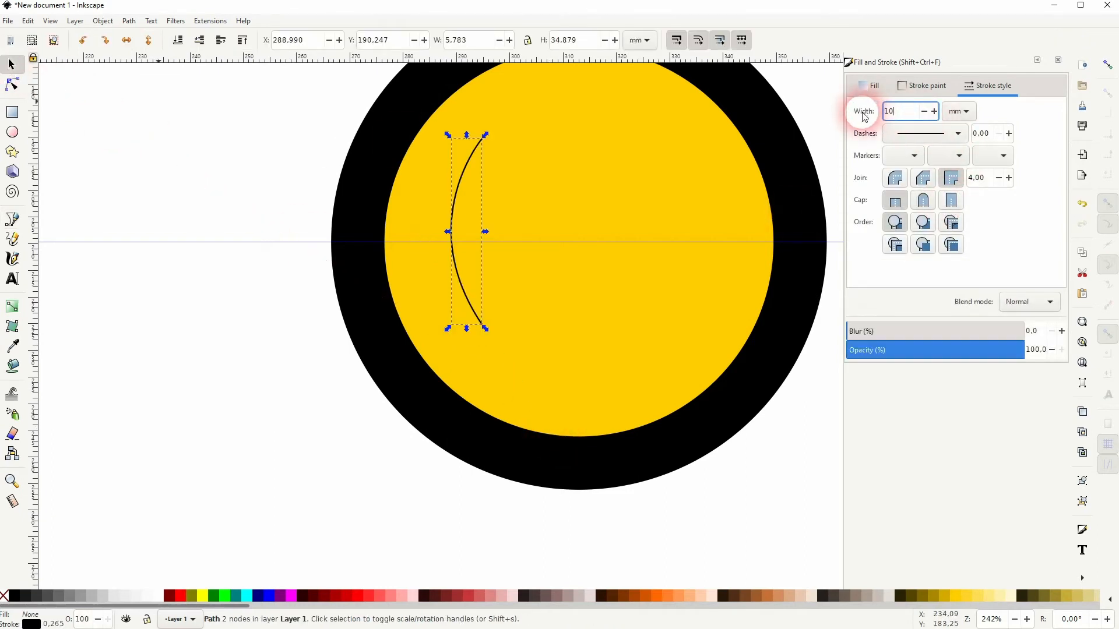
{"action": "type", "text": "10"}
{"action": "key", "text": "Return"}
{"action": "left_click", "coordinate": [921, 198]}
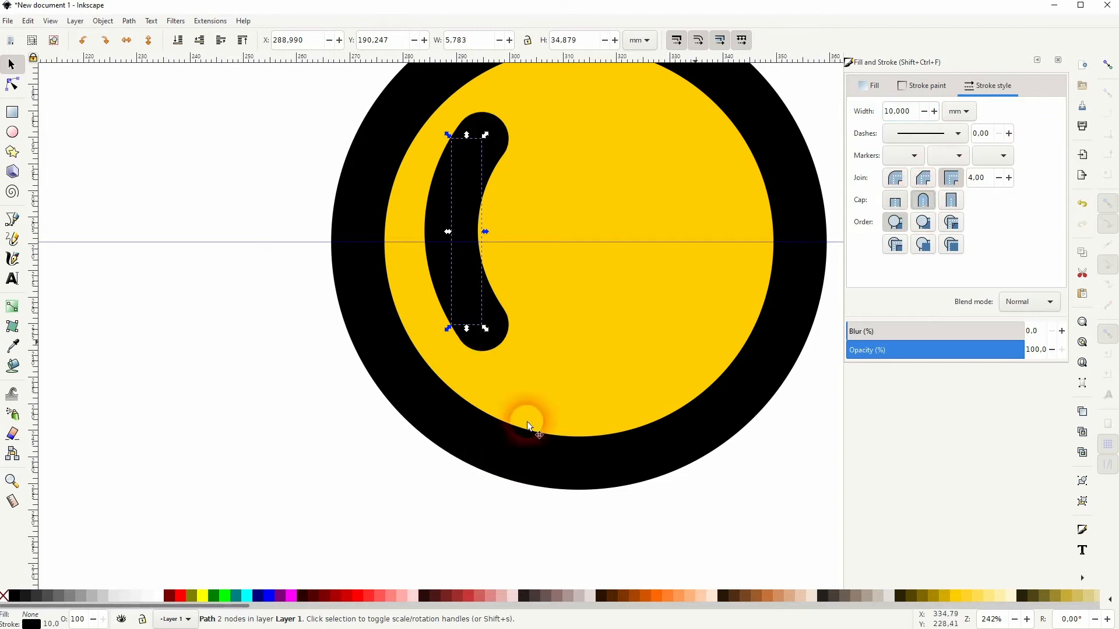
{"action": "left_click", "coordinate": [155, 597], "text": "shift"}
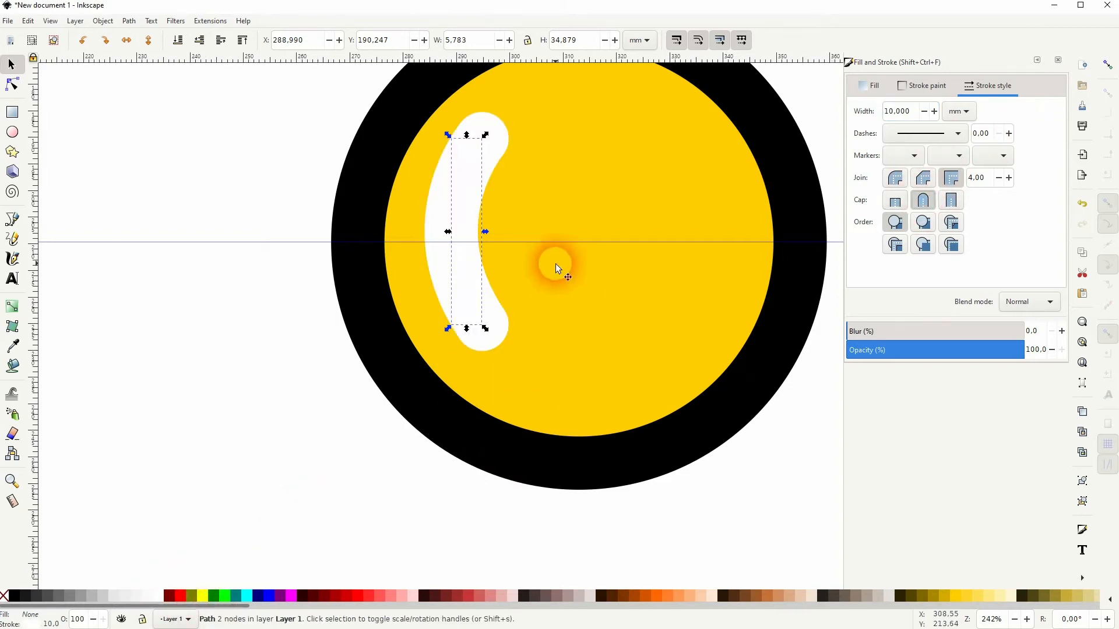
{"action": "double_click", "coordinate": [876, 113]}
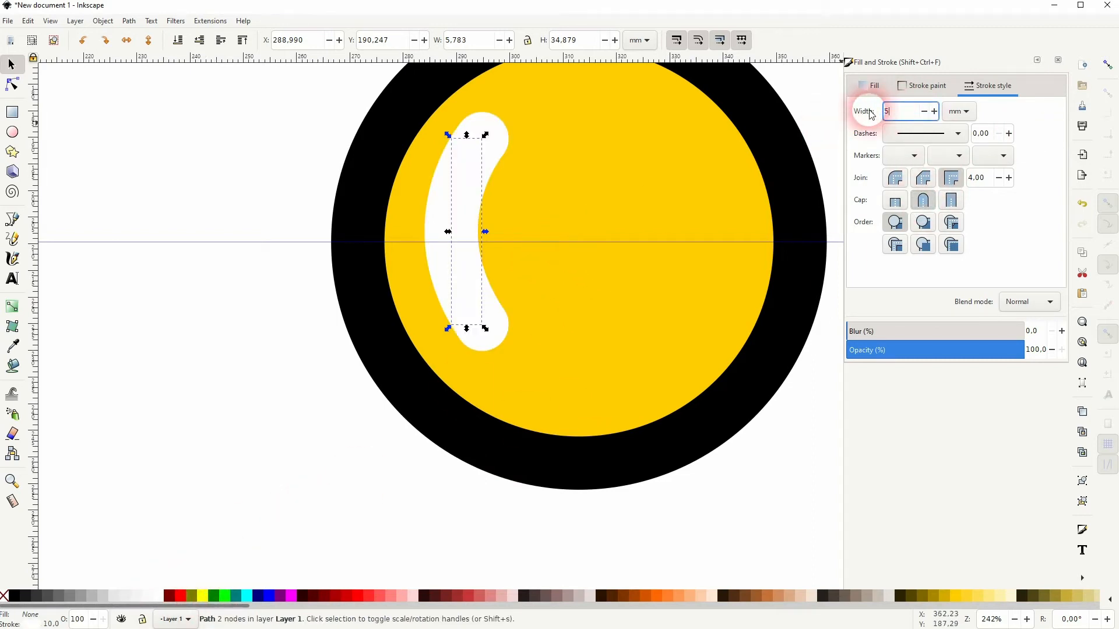
{"action": "type", "text": "5"}
{"action": "key", "text": "Return"}
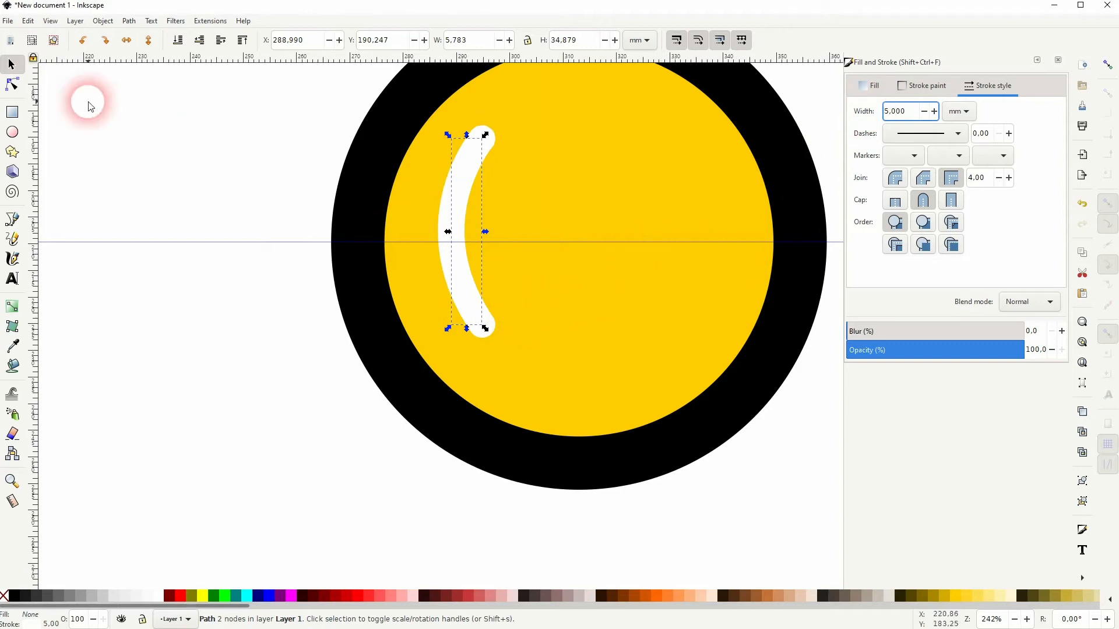
- Refine the small circle's highlight by shifting its lower end node slightly outward and adjusting that node's handle
{"action": "left_click", "coordinate": [12, 84]}
{"action": "left_click", "coordinate": [482, 325]}
{"action": "left_click_drag", "start_coordinate": [484, 328], "coordinate": [479, 328]}
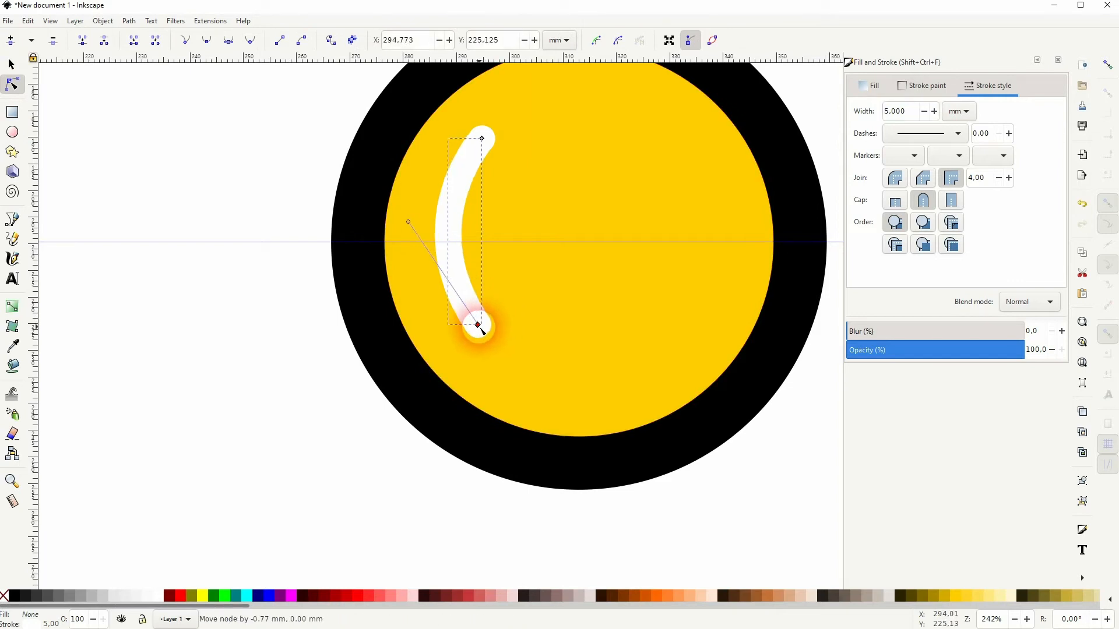
{"action": "left_click_drag", "start_coordinate": [410, 225], "coordinate": [416, 225]}
{"action": "left_click", "coordinate": [12, 64]}
- Duplicate the small highlight onto the middle circle, rotate it counter-clockwise, and shift it down along the circle's lower-left edge
{"action": "scroll", "coordinate": [593, 309], "scroll_direction": "down", "scroll_amount": 2}
{"action": "left_click_drag", "start_coordinate": [648, 313], "coordinate": [327, 315]}
{"action": "key", "text": "ctrl+d"}
{"action": "left_click_drag", "start_coordinate": [224, 273], "coordinate": [509, 268]}
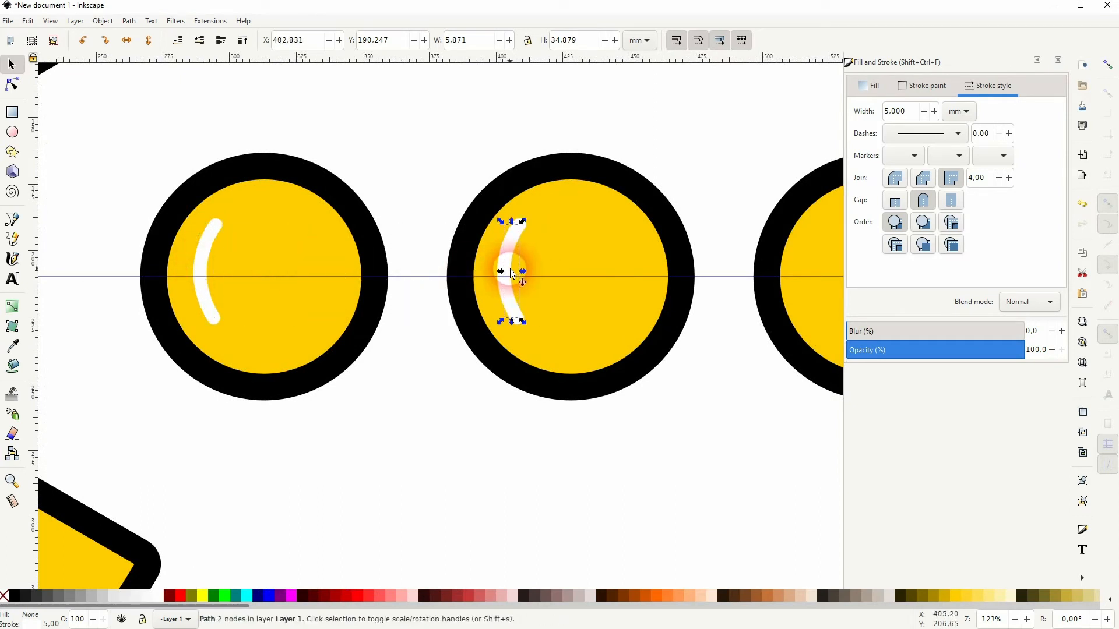
{"action": "left_click", "coordinate": [510, 257]}
{"action": "left_click_drag", "start_coordinate": [523, 222], "coordinate": [512, 219]}
{"action": "left_click_drag", "start_coordinate": [501, 267], "coordinate": [505, 287]}
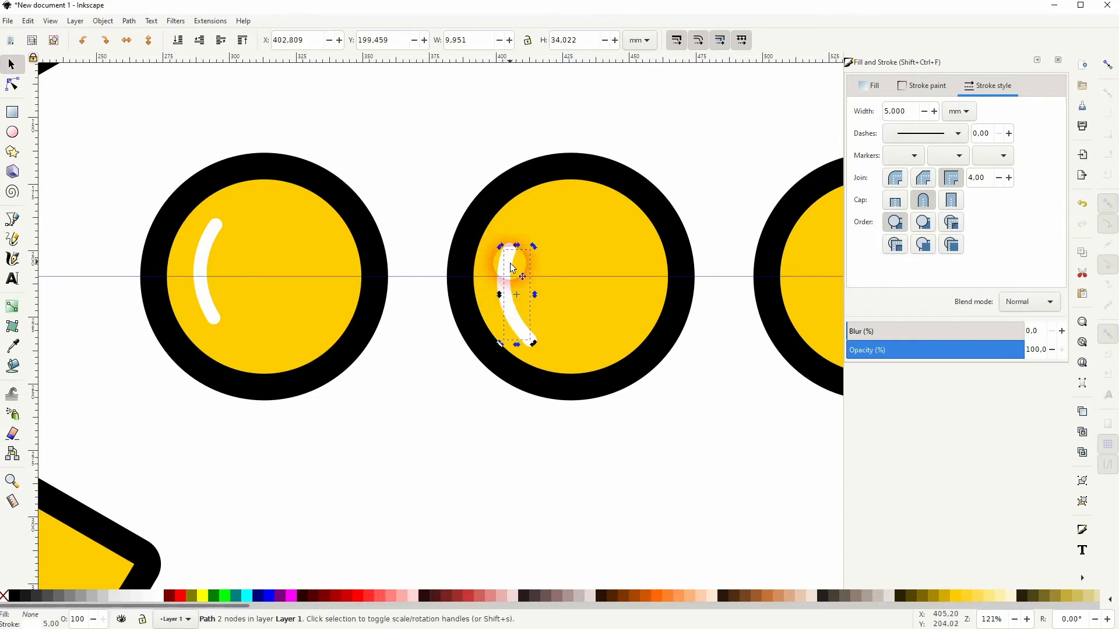
{"action": "left_click_drag", "start_coordinate": [535, 243], "coordinate": [527, 248]}
- Duplicate the middle circle's highlight onto the third circle, rotate it further counter-clockwise, move it down along the edge, and deselect it
{"action": "left_click_drag", "start_coordinate": [694, 408], "coordinate": [492, 415]}
{"action": "key", "text": "ctrl+d"}
{"action": "left_click_drag", "start_coordinate": [320, 314], "coordinate": [625, 318]}
{"action": "left_click", "coordinate": [630, 296]}
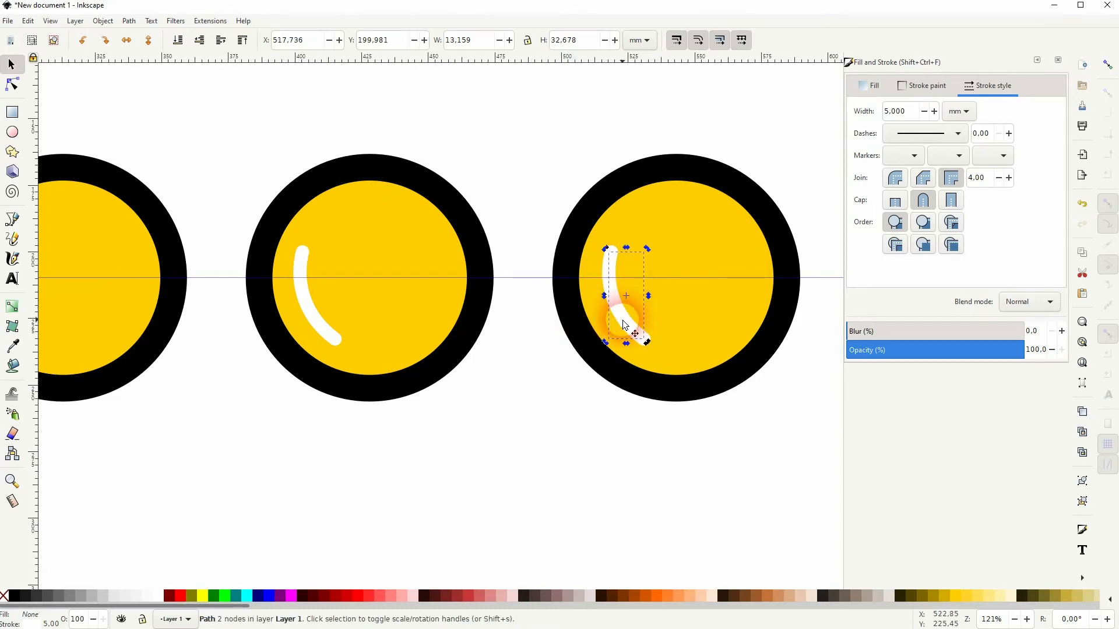
{"action": "left_click_drag", "start_coordinate": [649, 246], "coordinate": [637, 250]}
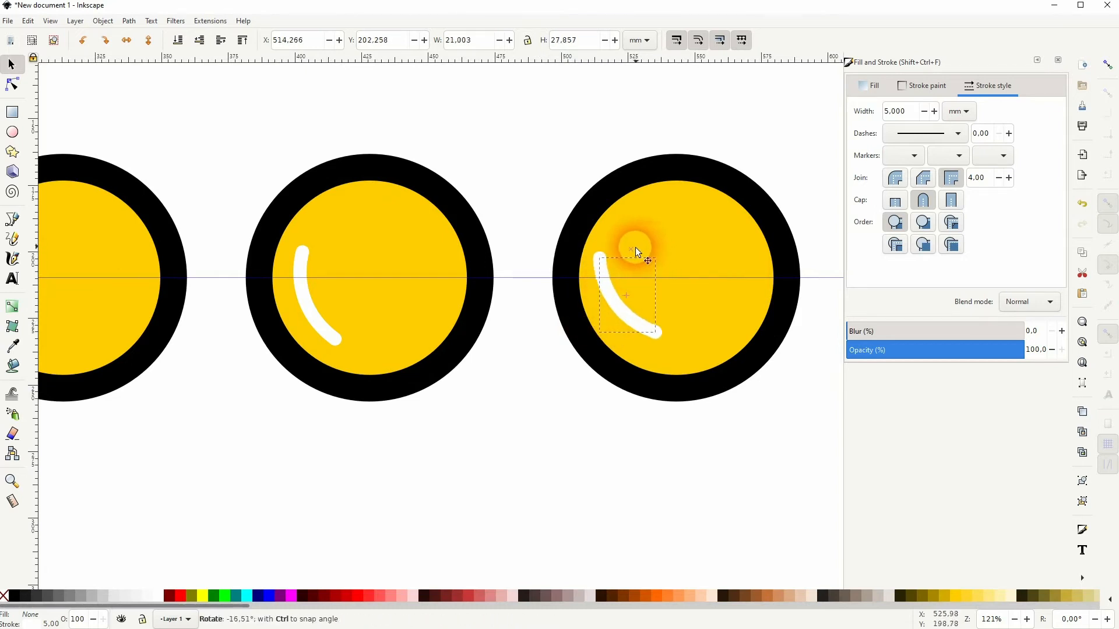
{"action": "left_click", "coordinate": [624, 302]}
{"action": "left_click_drag", "start_coordinate": [624, 314], "coordinate": [631, 334]}
{"action": "left_click_drag", "start_coordinate": [666, 277], "coordinate": [663, 275]}
{"action": "left_click", "coordinate": [513, 400]}
- Draw a horizontal straight line about 195 mm long extending leftward from just inside the body's back edge
{"action": "scroll", "coordinate": [487, 422], "scroll_direction": "down", "scroll_amount": 4}
{"action": "left_click_drag", "start_coordinate": [442, 437], "coordinate": [635, 381]}
{"action": "scroll", "coordinate": [636, 383], "scroll_direction": "down", "scroll_amount": 1}
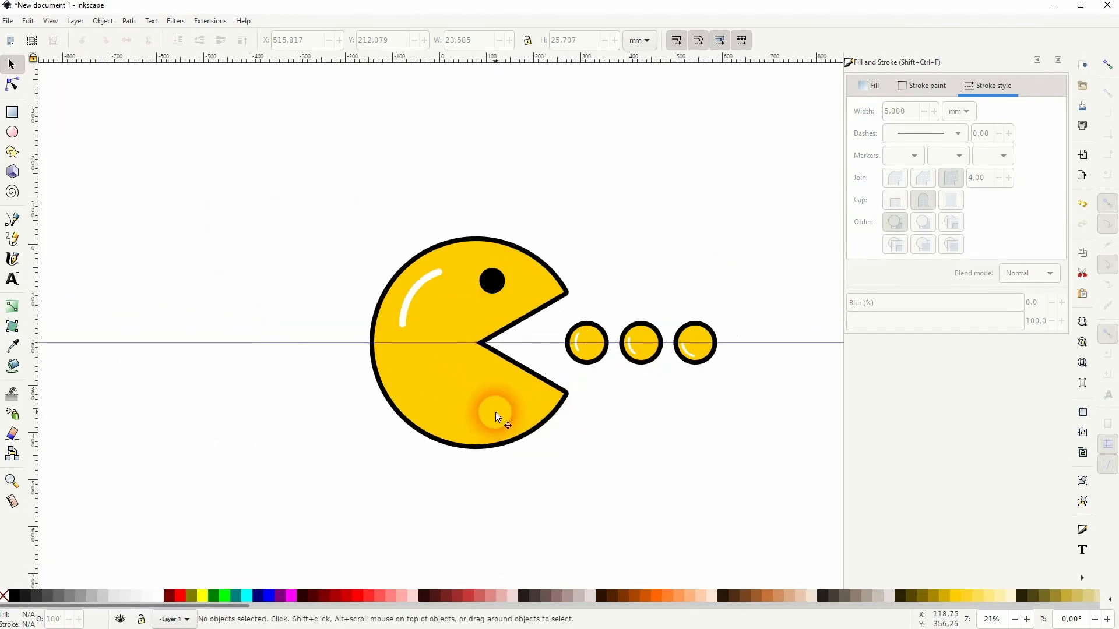
{"action": "left_click", "coordinate": [12, 219]}
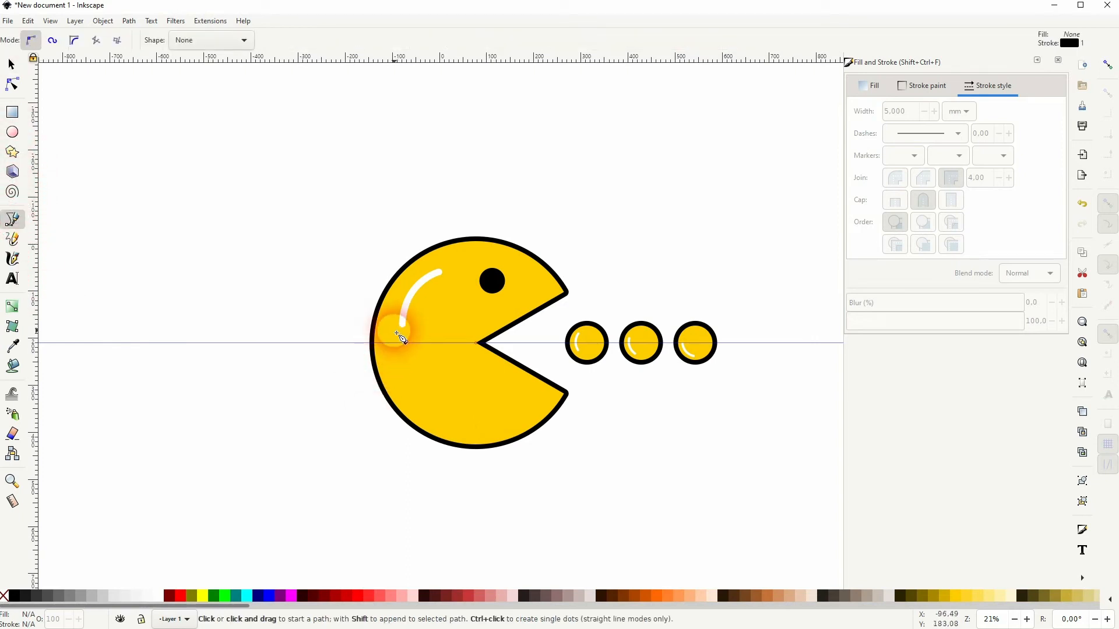
{"action": "left_click", "coordinate": [387, 343]}
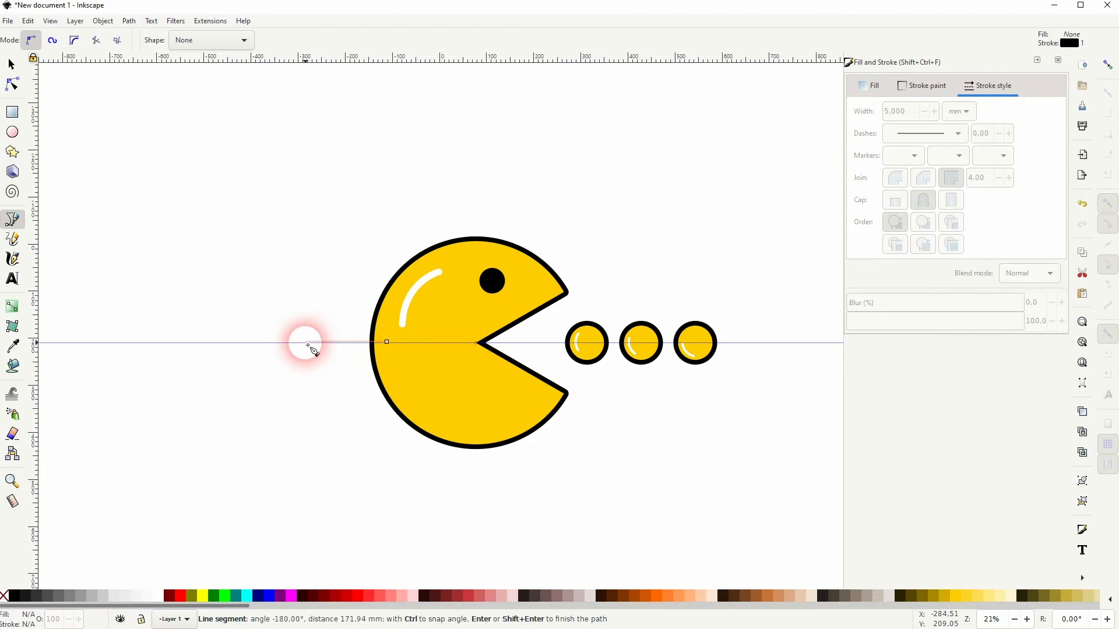
{"action": "left_click", "coordinate": [297, 345]}
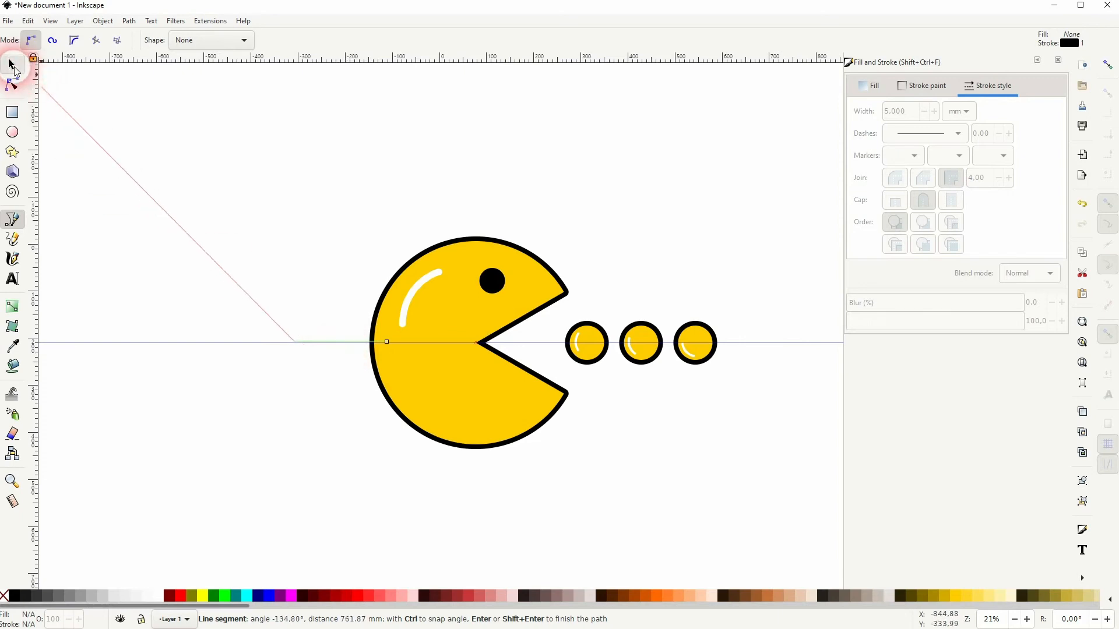
{"action": "left_click", "coordinate": [13, 66]}
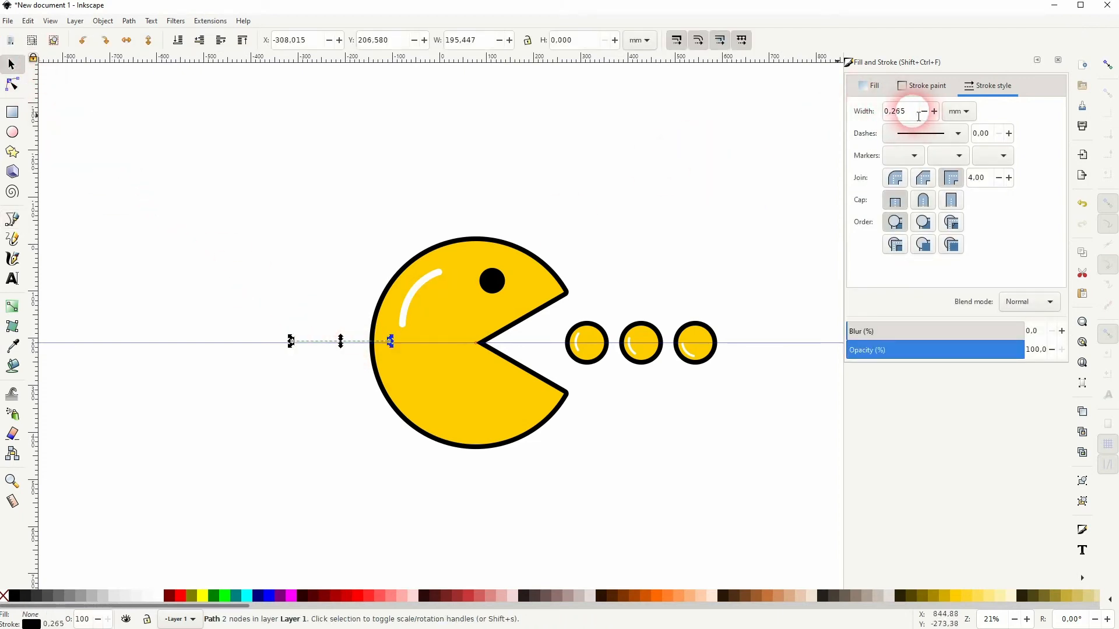
- Set the horizontal line's stroke width to 20 mm and give it rounded end caps
{"action": "left_click_drag", "start_coordinate": [919, 116], "coordinate": [875, 115]}
{"action": "type", "text": "10"}
{"action": "key", "text": "Return"}
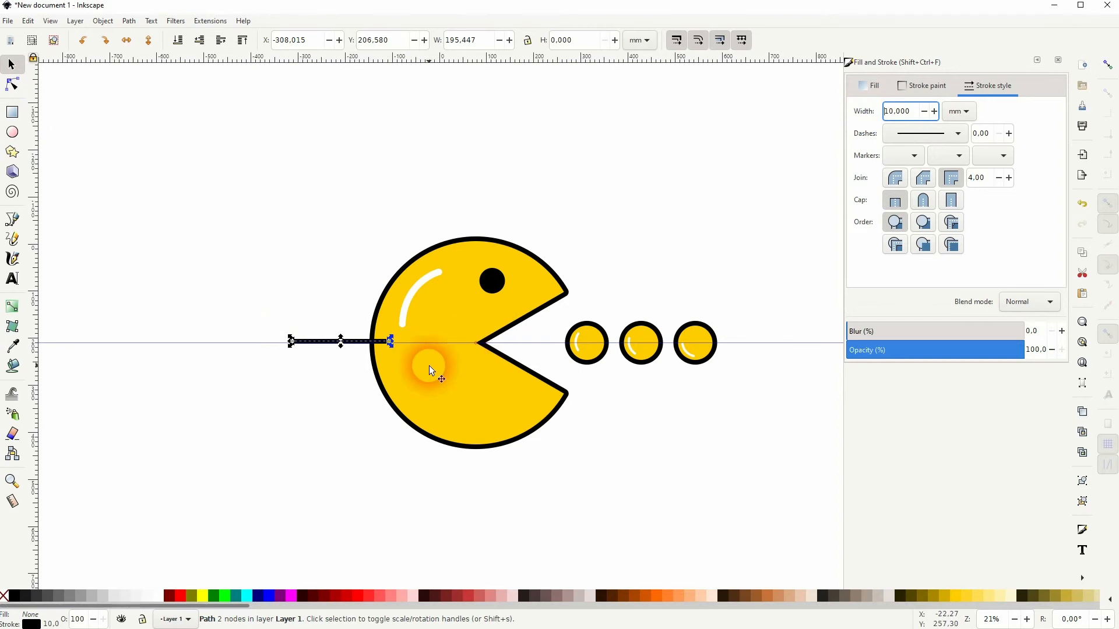
{"action": "scroll", "coordinate": [364, 368], "scroll_direction": "up", "scroll_amount": 2}
{"action": "left_click_drag", "start_coordinate": [920, 111], "coordinate": [862, 113]}
{"action": "type", "text": "20"}
{"action": "key", "text": "Return"}
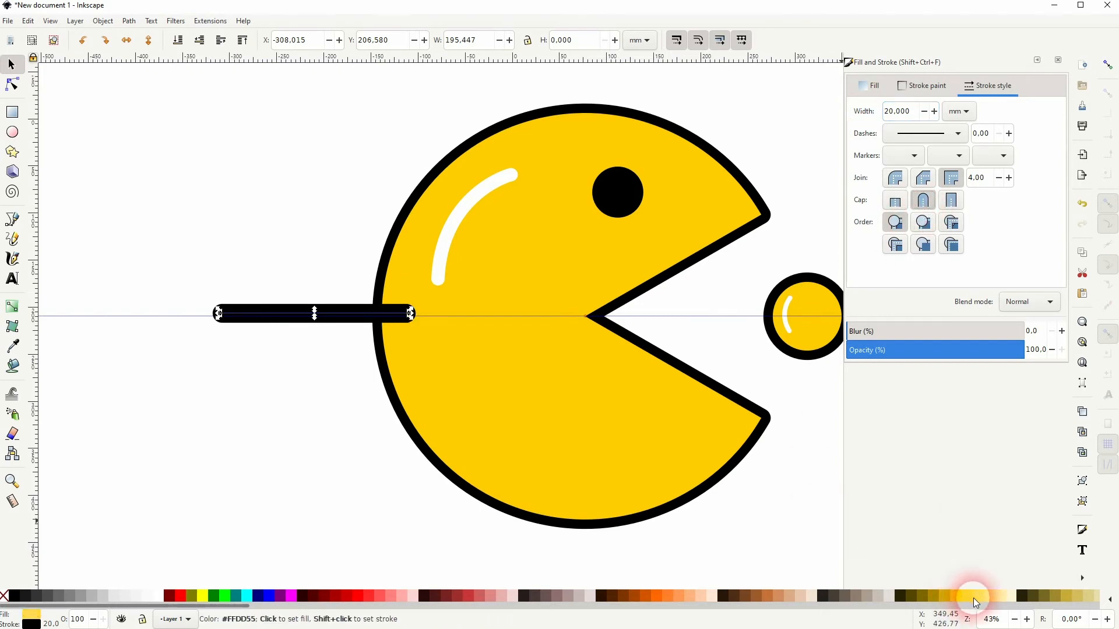
- Remove the line's fill, recolor its stroke in the body's yellow, and deselect it
{"action": "left_click", "coordinate": [4, 596]}
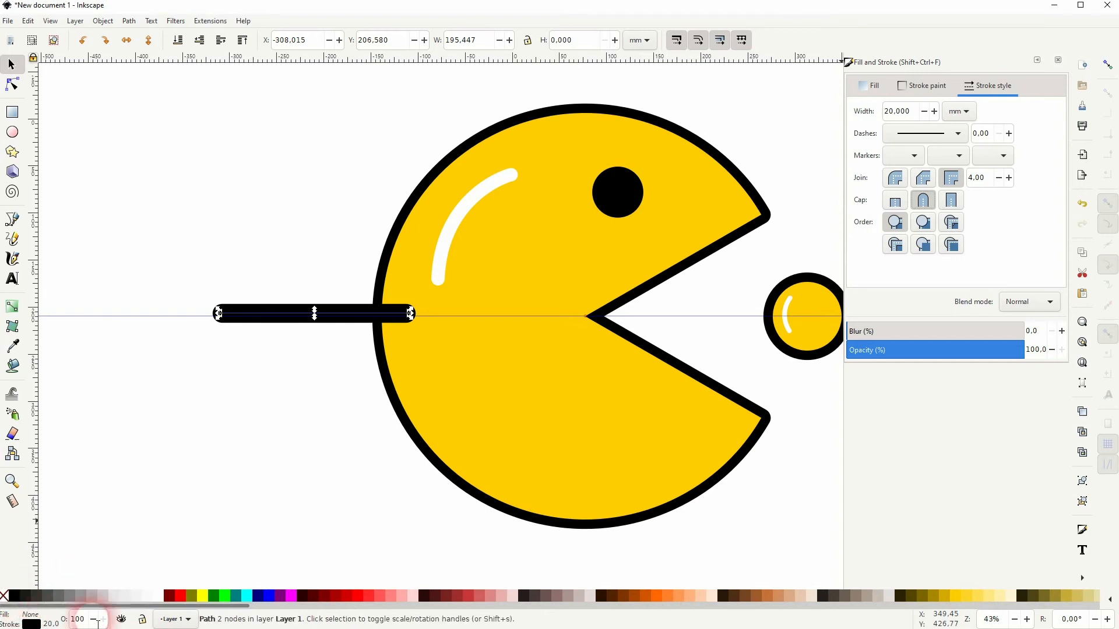
{"action": "left_click", "coordinate": [959, 596], "text": "shift"}
{"action": "left_click", "coordinate": [298, 416]}
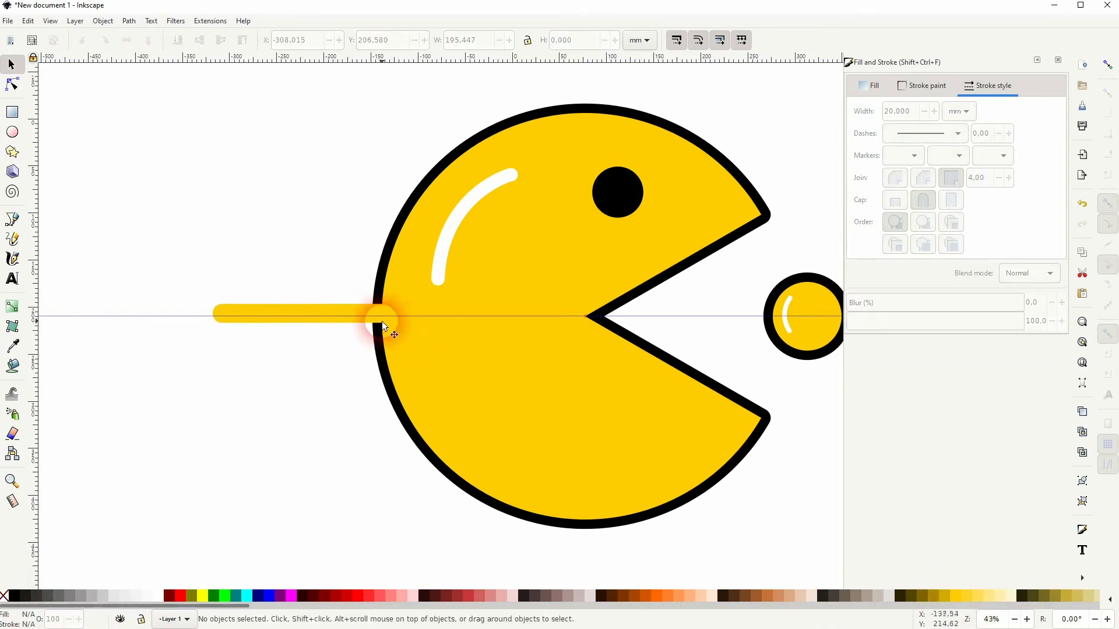
- Increase the yellow line's stroke width to 30 mm
{"action": "left_click", "coordinate": [280, 309]}
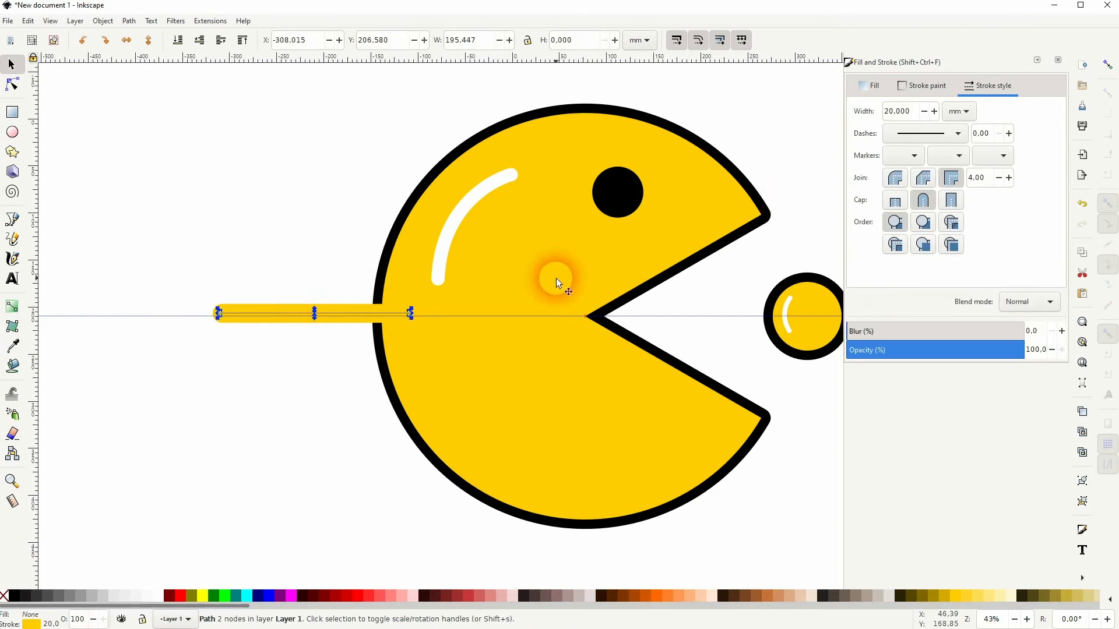
{"action": "left_click_drag", "start_coordinate": [924, 122], "coordinate": [857, 116]}
{"action": "type", "text": "30"}
{"action": "key", "text": "Return"}
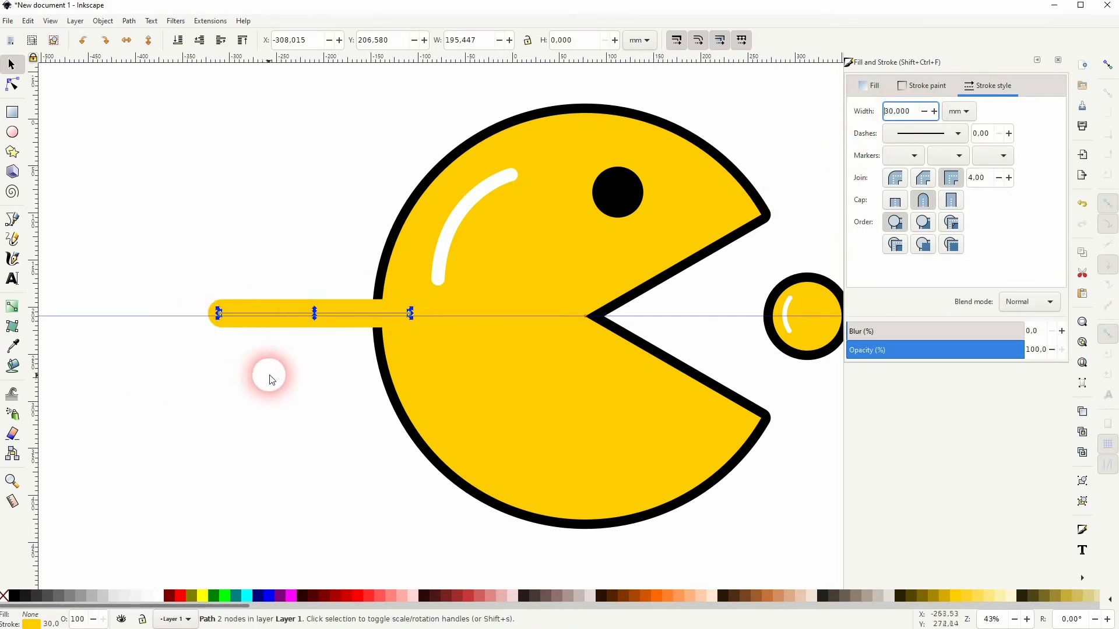
- Duplicate the yellow line into two staggered streaks below it, plus a shorter segment about 52 mm long behind the middle streak
{"action": "mouse_move", "coordinate": [268, 326]}
{"action": "left_mouse_down"}
{"action": "mouse_move", "coordinate": [341, 359]}
{"action": "mouse_move", "coordinate": [344, 383]}
{"action": "mouse_move", "coordinate": [401, 436]}
{"action": "mouse_move", "coordinate": [307, 430]}
{"action": "mouse_move", "coordinate": [118, 364]}
{"action": "mouse_move", "coordinate": [130, 379]}
{"action": "mouse_move", "coordinate": [208, 374]}
{"action": "left_mouse_up"}
{"action": "key", "text": "ctrl+d"}
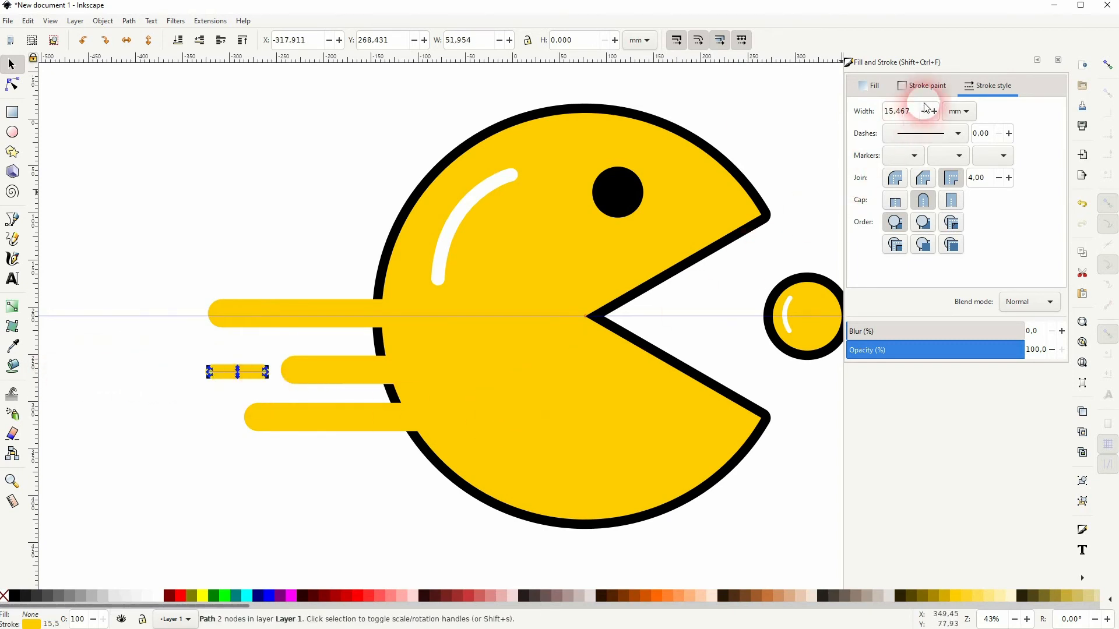
- Set the short segment's stroke width to 30 mm and move it level with the middle streak
{"action": "left_click", "coordinate": [266, 373]}
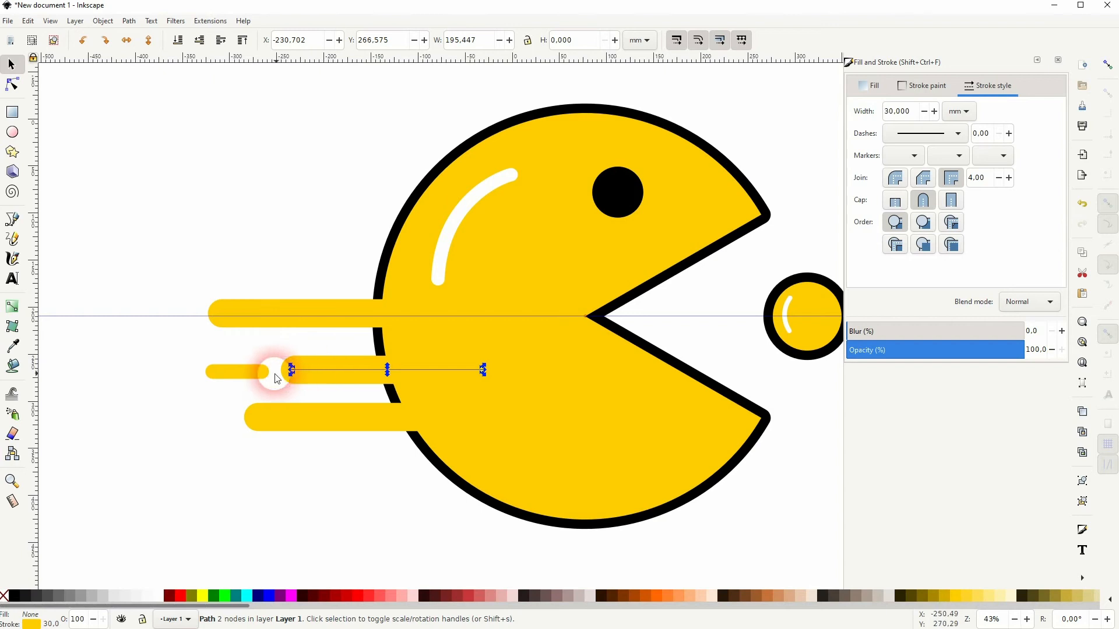
{"action": "left_click", "coordinate": [918, 112]}
{"action": "left_click_drag", "start_coordinate": [920, 116], "coordinate": [858, 119]}
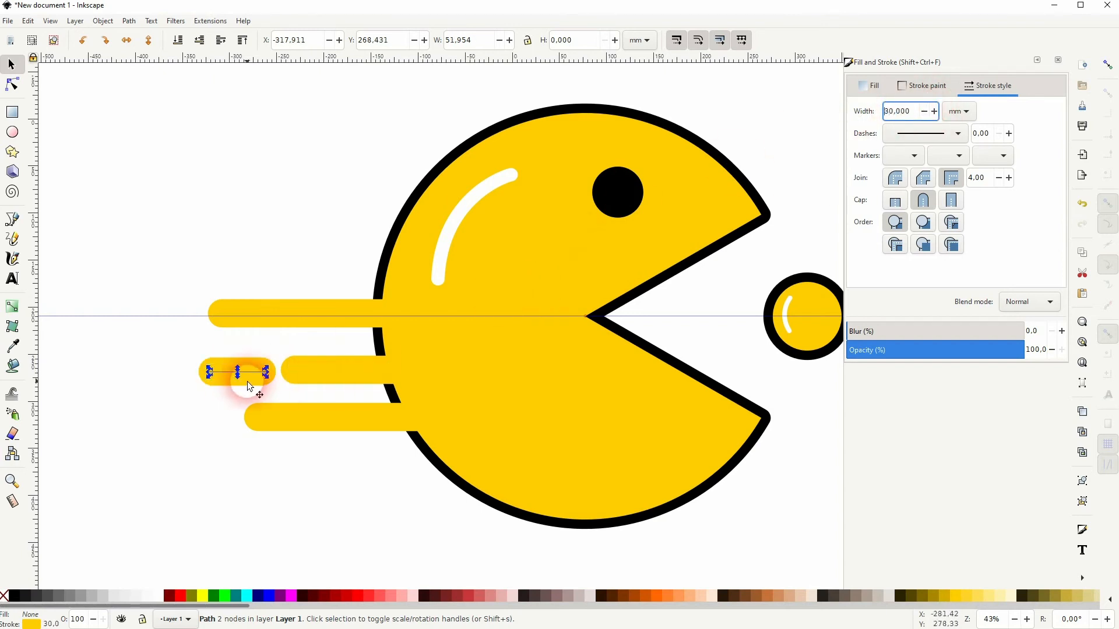
{"action": "left_click_drag", "start_coordinate": [252, 376], "coordinate": [247, 373]}
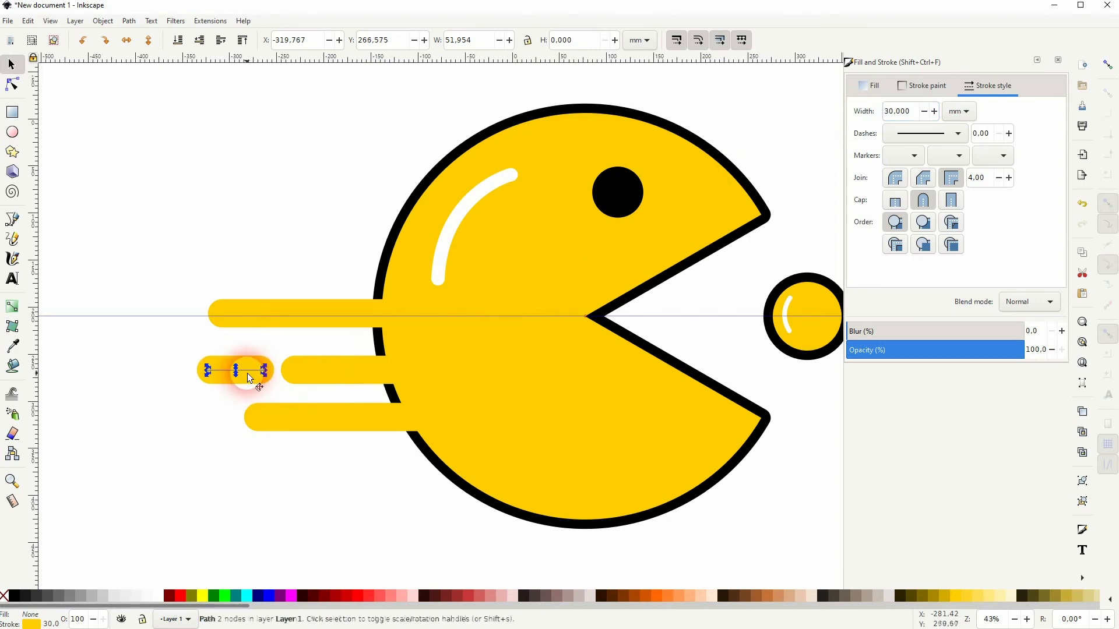
- Draw a circle of about 18 mm radius behind the top streak and fill it with yellow #FFCC00
{"action": "left_click", "coordinate": [12, 132]}
{"action": "left_click_drag", "start_coordinate": [148, 315], "coordinate": [167, 335]}
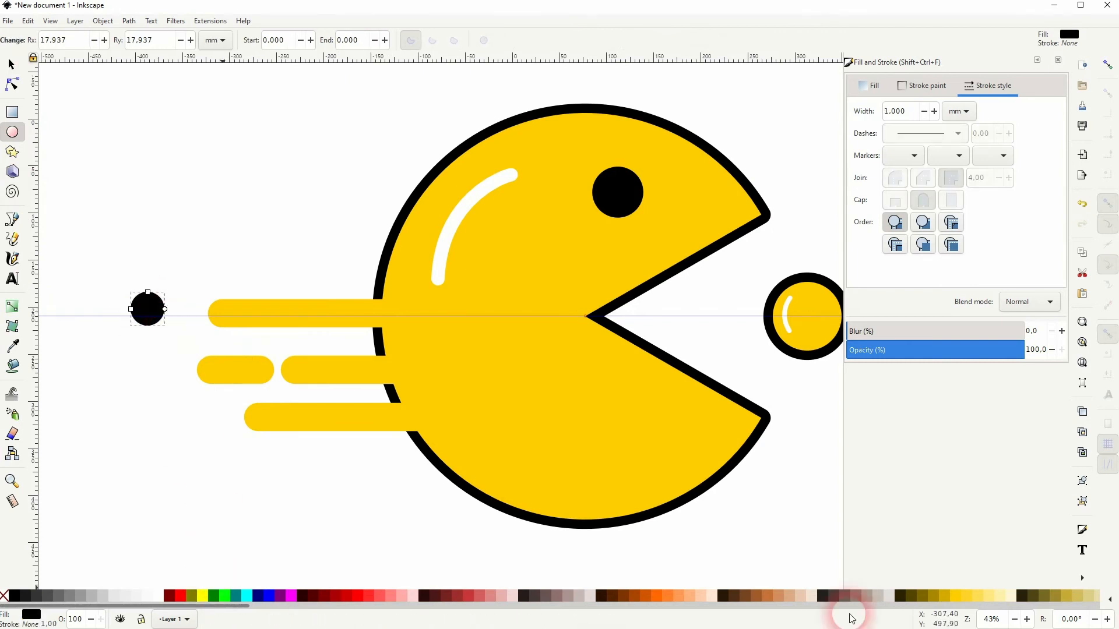
{"action": "left_click", "coordinate": [965, 596]}
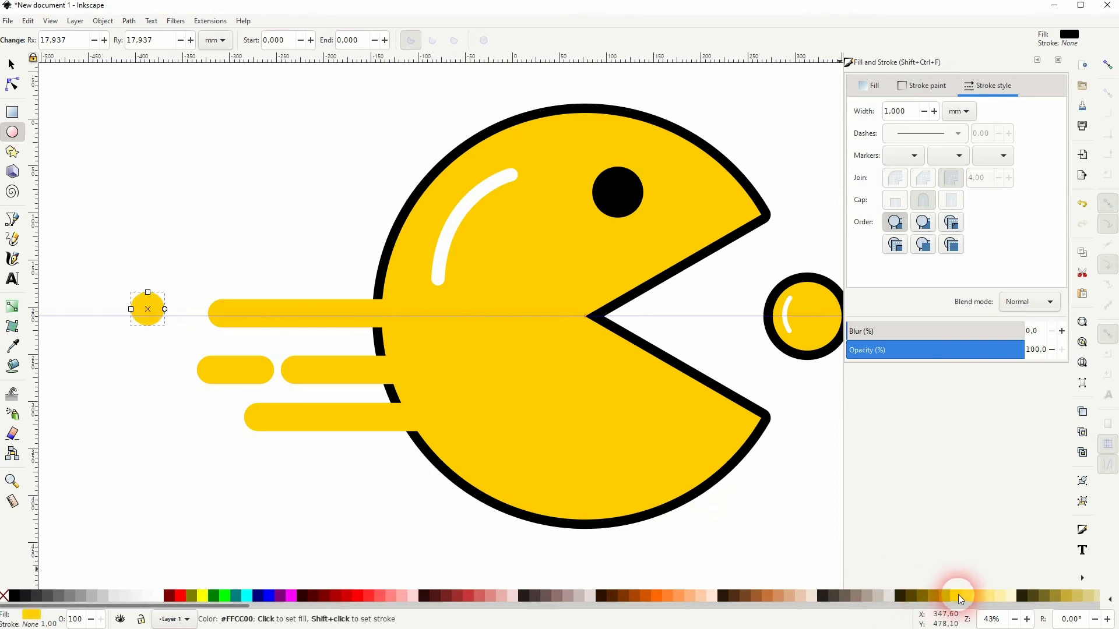
- Place the yellow circle just behind the top streak, add a copy below the lowest streak near the body, and deselect
{"action": "left_click", "coordinate": [11, 64]}
{"action": "left_click", "coordinate": [150, 314]}
{"action": "mouse_move", "coordinate": [150, 313]}
{"action": "left_mouse_down"}
{"action": "mouse_move", "coordinate": [172, 319]}
{"action": "mouse_move", "coordinate": [343, 268]}
{"action": "mouse_move", "coordinate": [386, 271]}
{"action": "mouse_move", "coordinate": [324, 415]}
{"action": "mouse_move", "coordinate": [244, 427]}
{"action": "mouse_move", "coordinate": [347, 467]}
{"action": "mouse_move", "coordinate": [382, 456]}
{"action": "mouse_move", "coordinate": [373, 457]}
{"action": "left_mouse_up"}
{"action": "left_click", "coordinate": [321, 225]}
{"action": "left_click", "coordinate": [300, 225]}
{"action": "scroll", "coordinate": [315, 244], "scroll_direction": "down", "scroll_amount": 2, "text": "ctrl"}
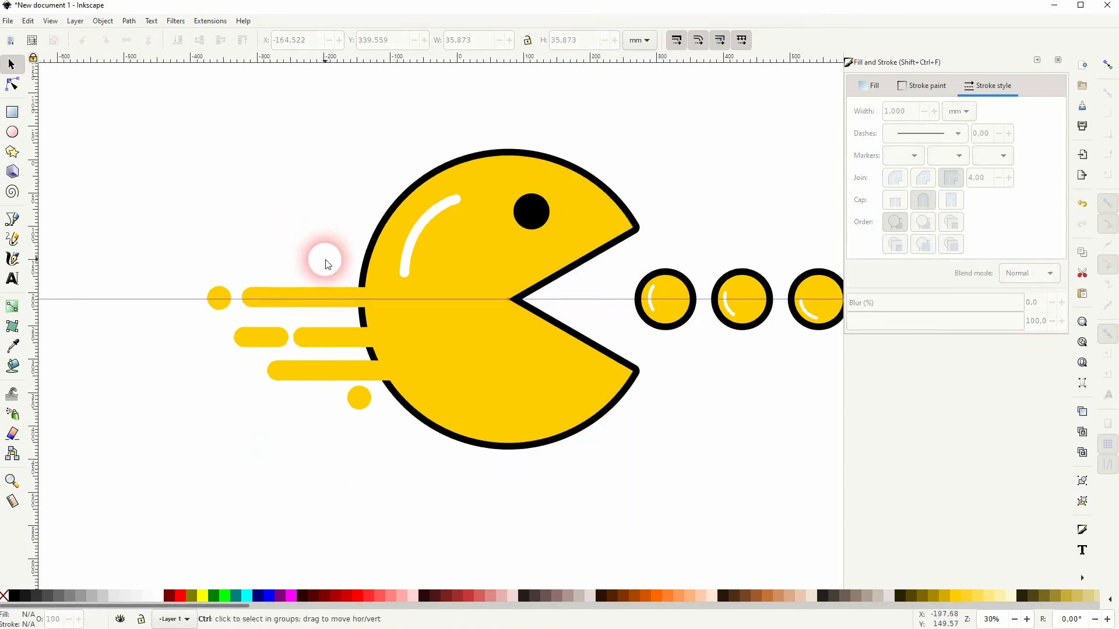
{"action": "left_click_drag", "start_coordinate": [460, 337], "coordinate": [433, 332]}
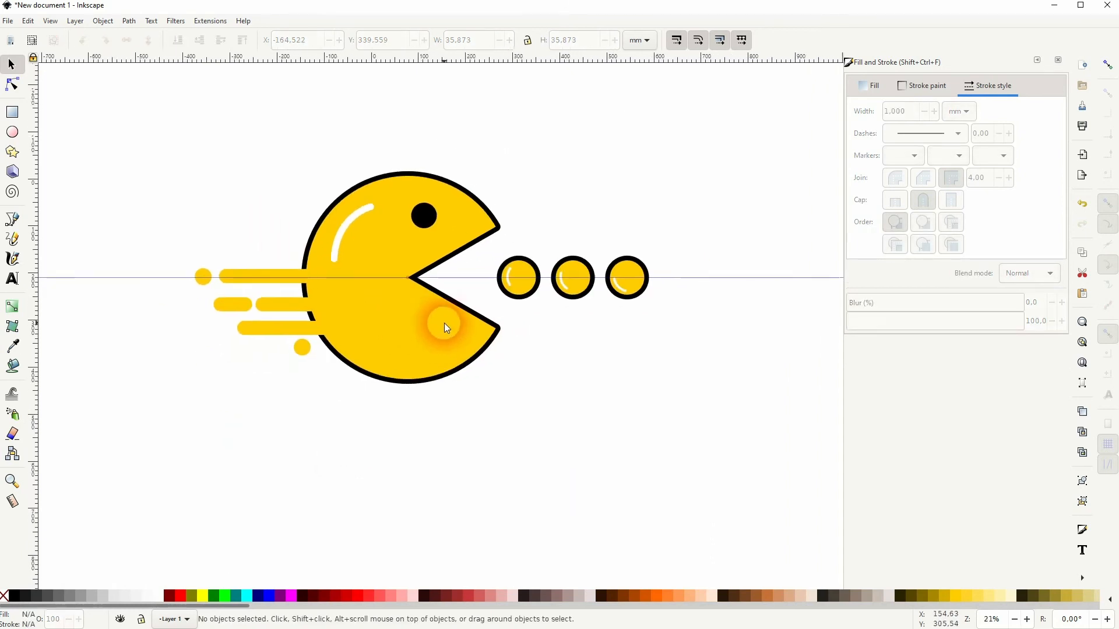
- Draw two separate short horizontal lines below the streaks, the first about 129 mm long, with a gap between them
{"action": "left_click", "coordinate": [12, 219]}
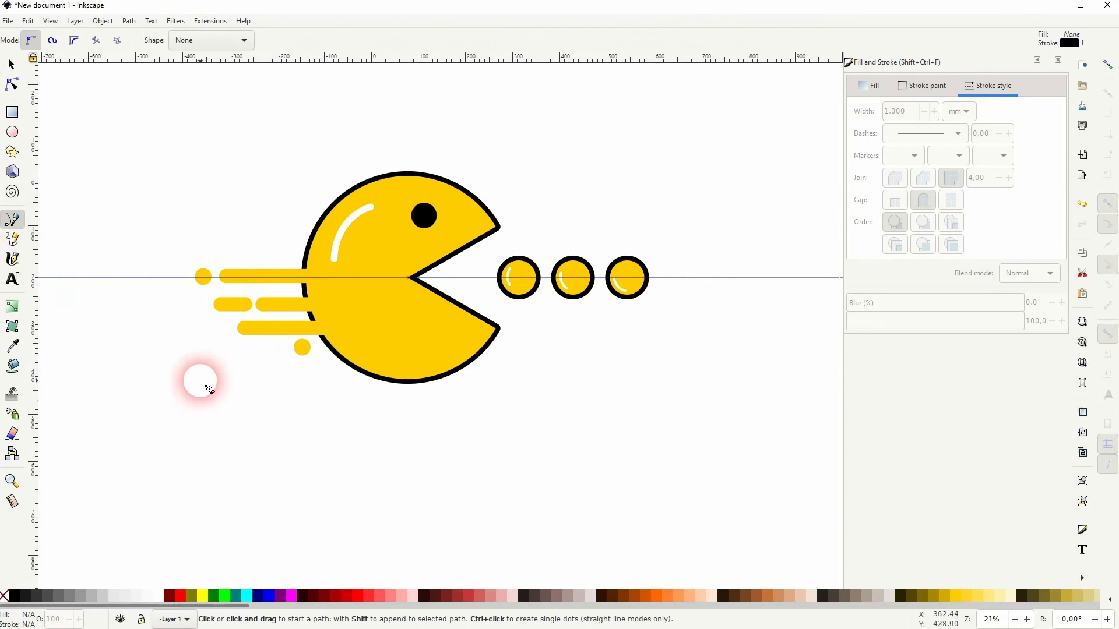
{"action": "left_click", "coordinate": [197, 391]}
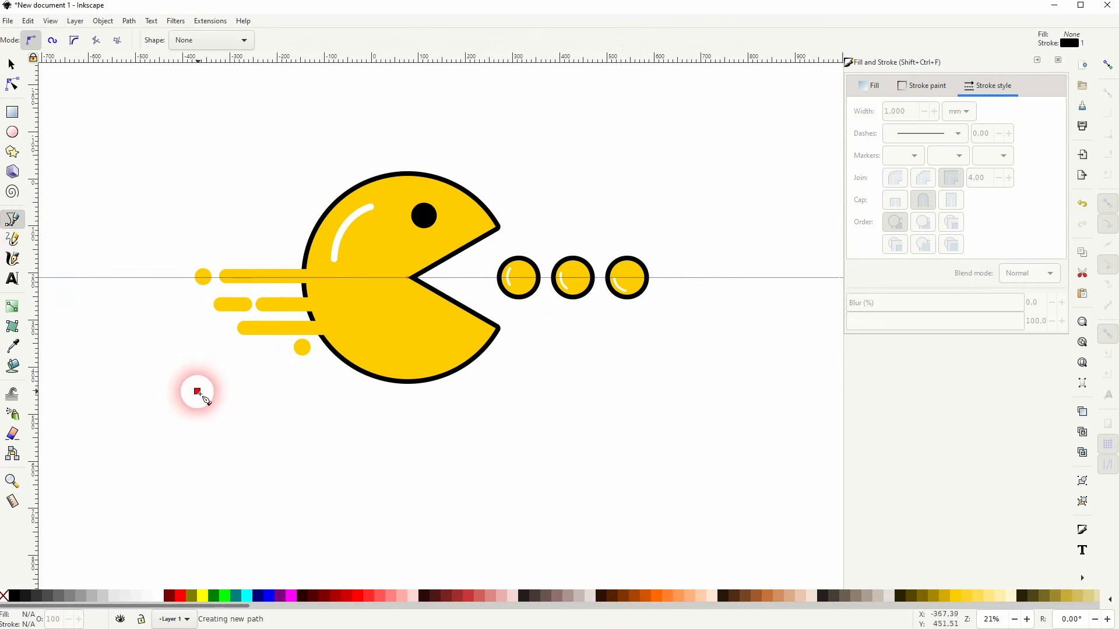
{"action": "double_click", "coordinate": [260, 395]}
{"action": "left_click", "coordinate": [290, 396]}
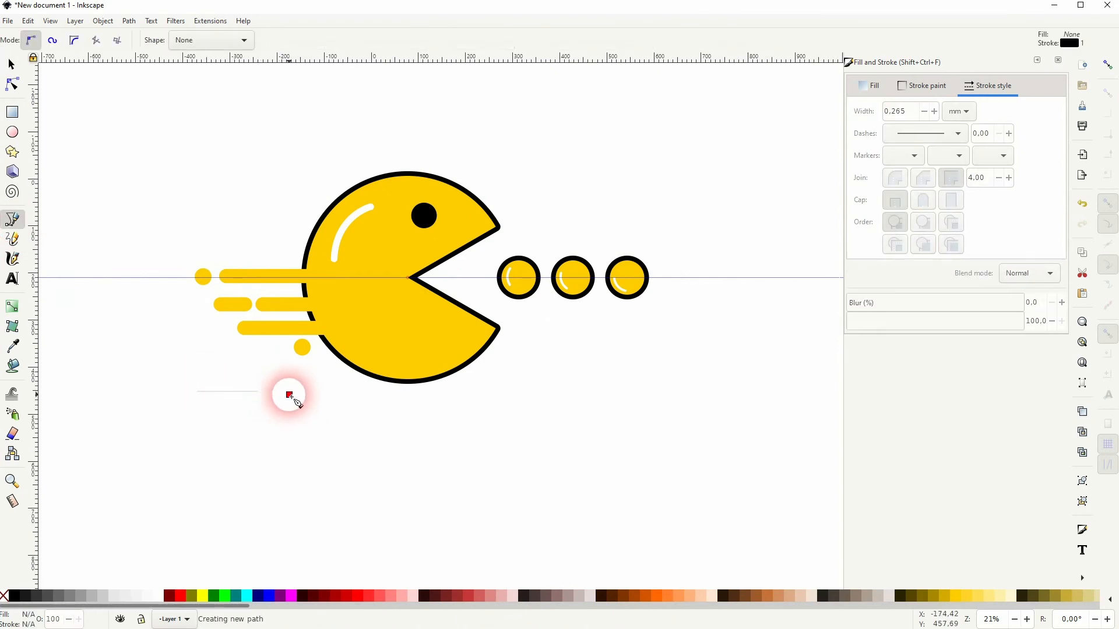
{"action": "left_click", "coordinate": [356, 401]}
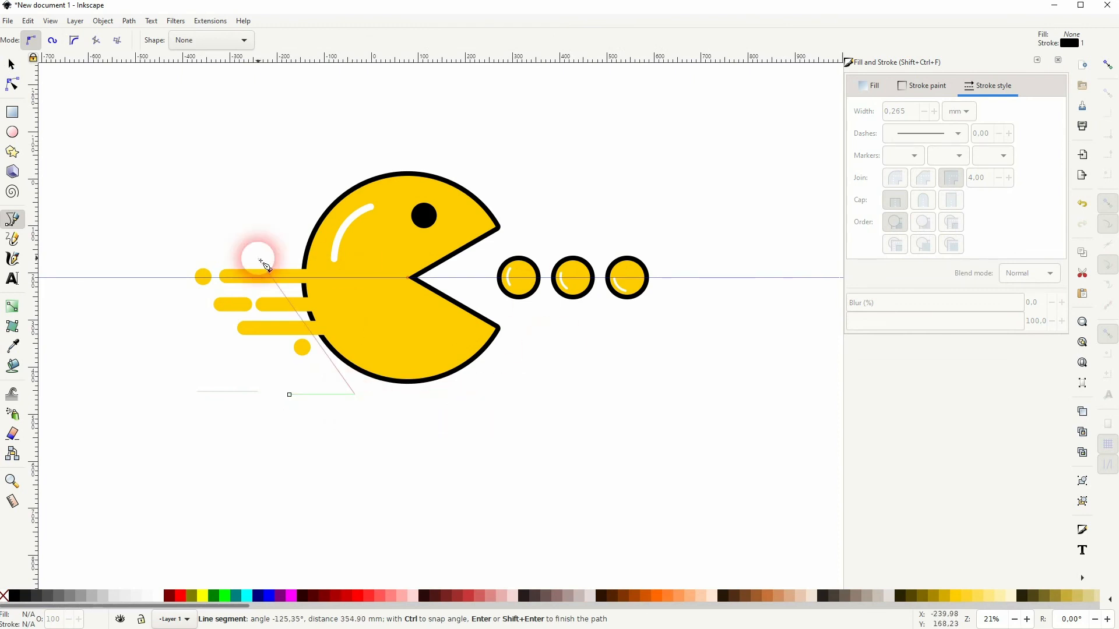
{"action": "double_click", "coordinate": [354, 394]}
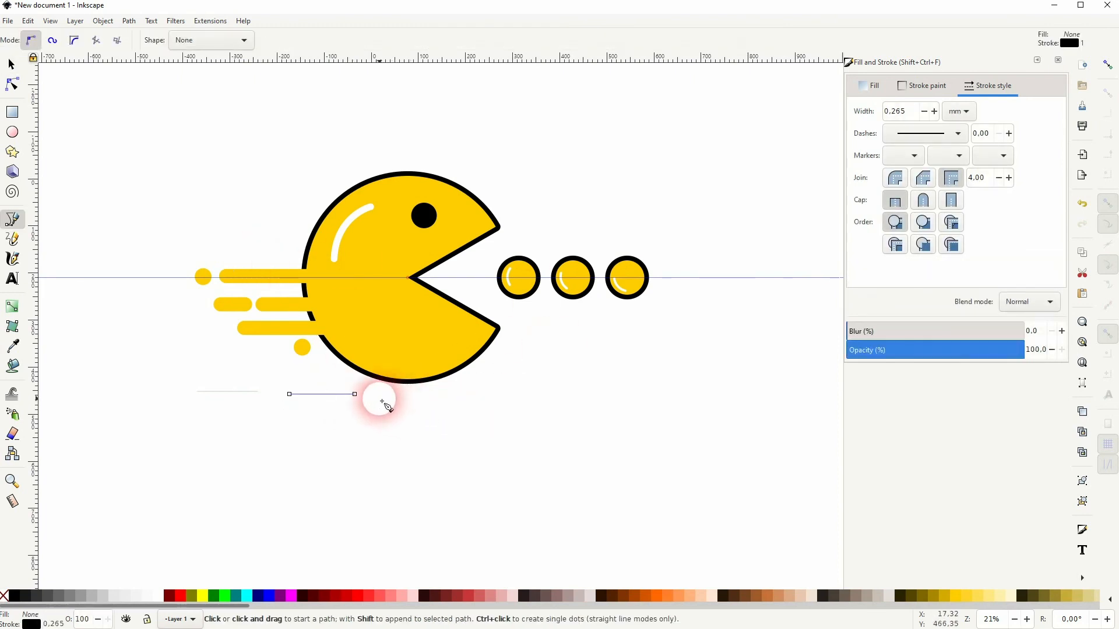
- Continue the ground row with a horizontal line about 324 mm long under the body and another about 82 mm long beyond it
{"action": "left_click", "coordinate": [379, 399]}
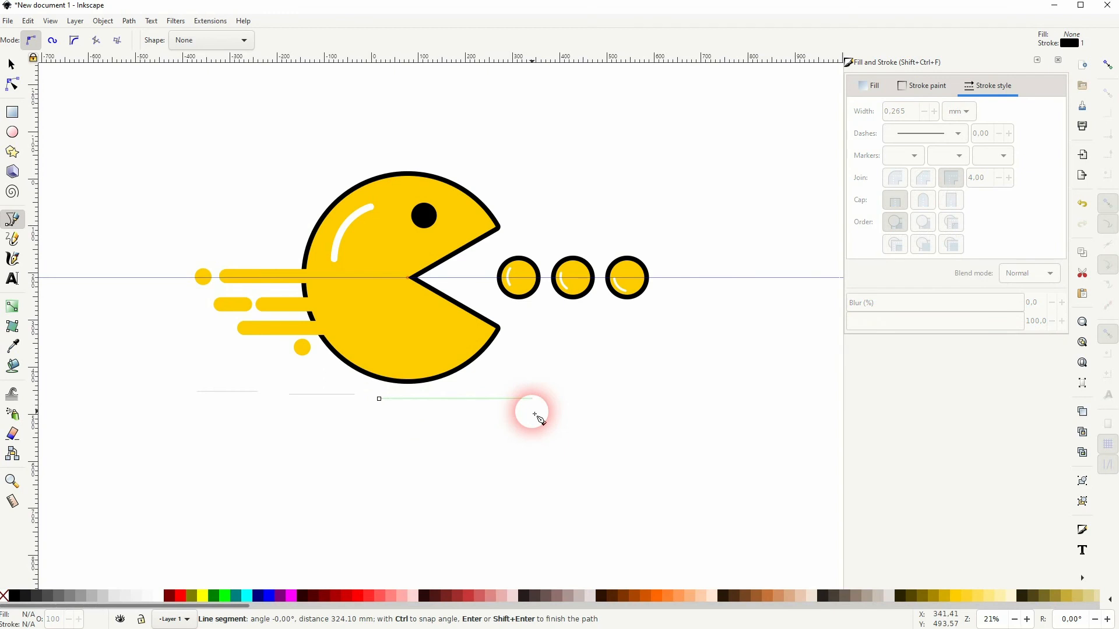
{"action": "key", "text": "s"}
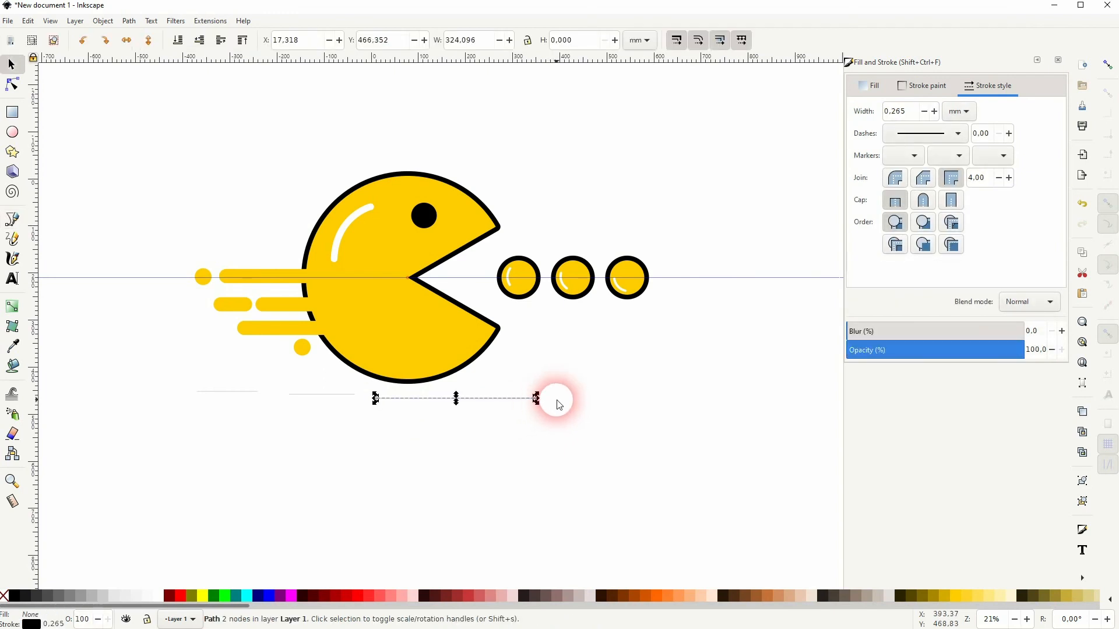
{"action": "key", "text": "b"}
{"action": "left_click", "coordinate": [552, 398]}
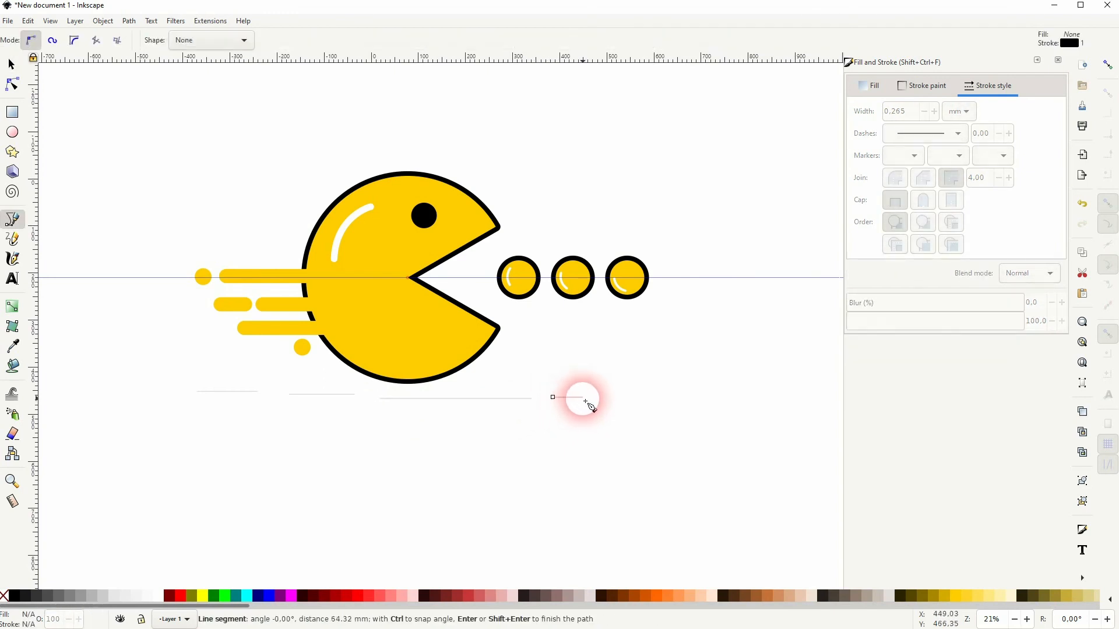
{"action": "left_click", "coordinate": [591, 400]}
{"action": "key", "text": "s"}
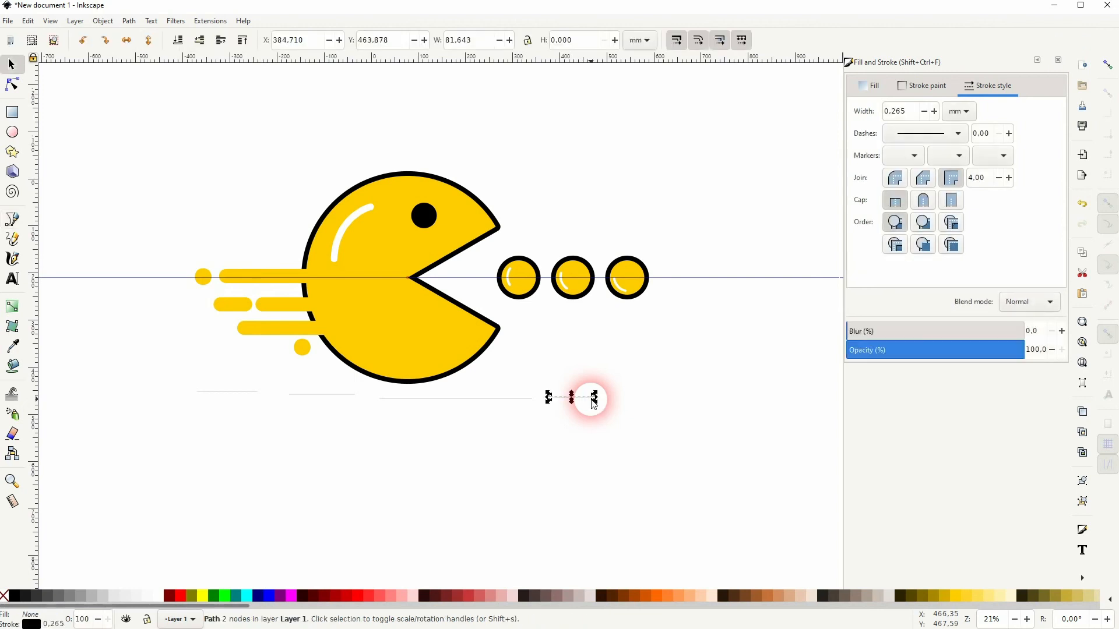
- Select all four ground lines and set their stroke width to 25 mm with rounded caps
{"action": "left_click", "coordinate": [228, 391], "text": "shift"}
{"action": "left_click", "coordinate": [324, 395], "text": "shift"}
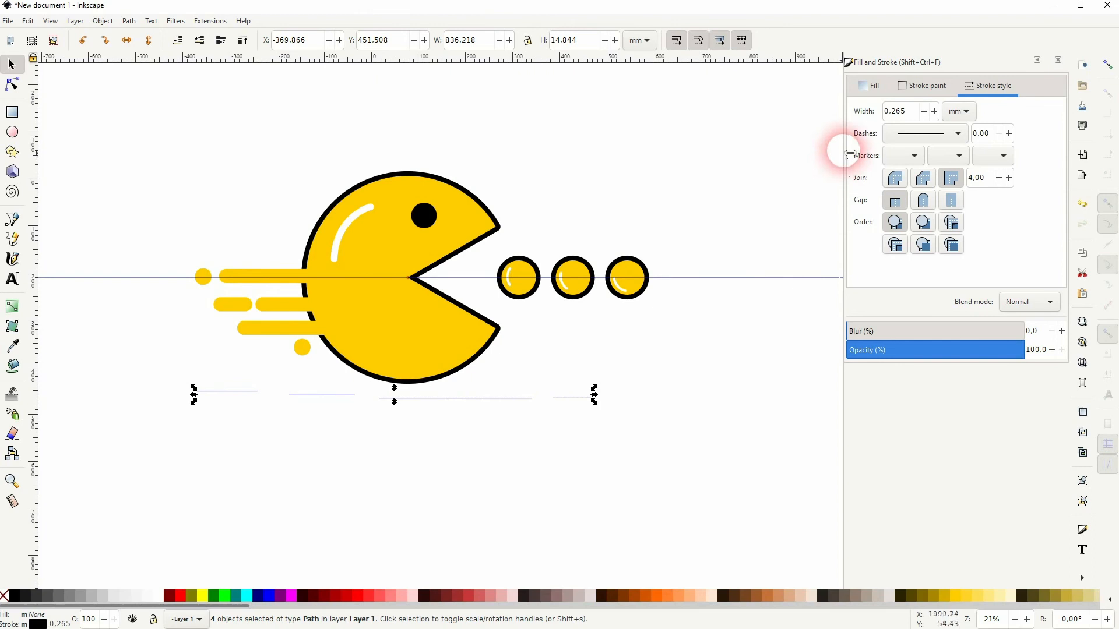
{"action": "left_click_drag", "start_coordinate": [923, 111], "coordinate": [873, 117]}
{"action": "type", "text": "20"}
{"action": "key", "text": "Return"}
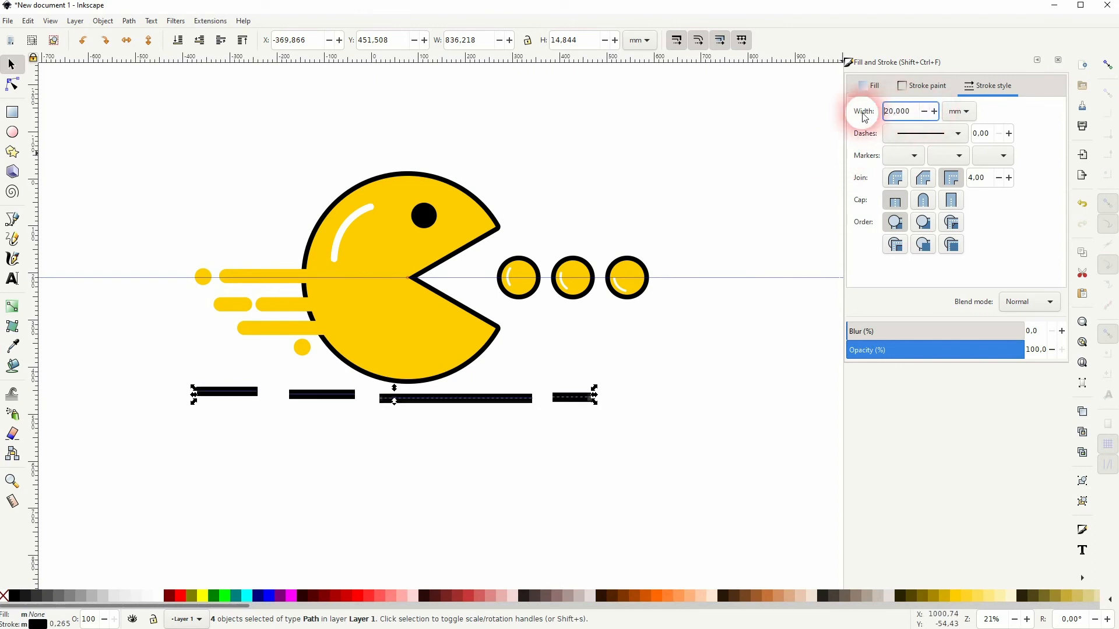
{"action": "left_click", "coordinate": [929, 208]}
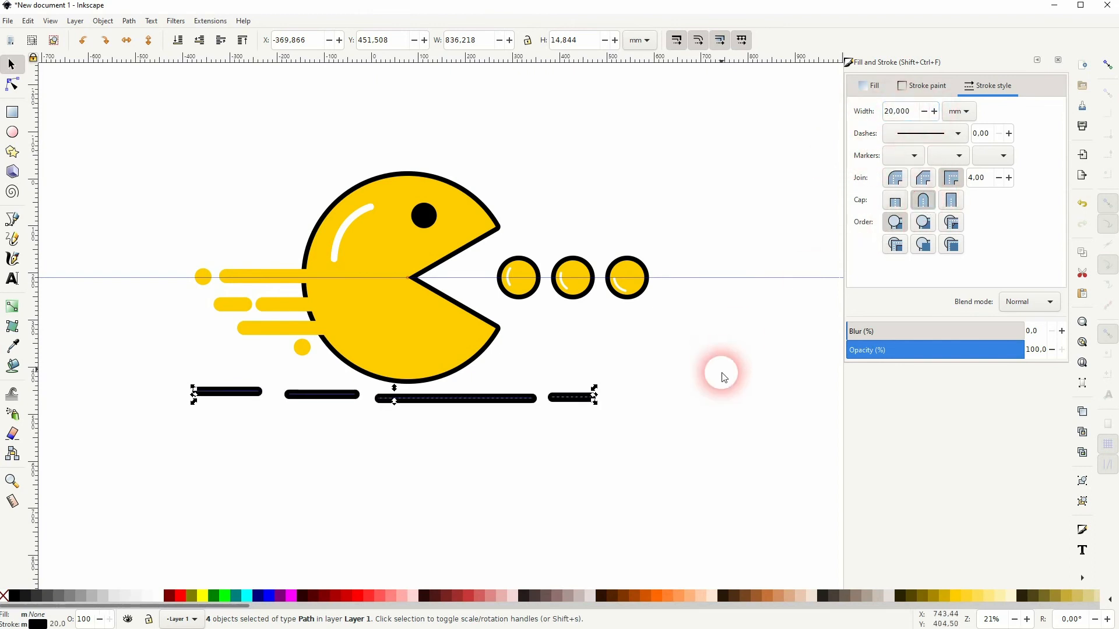
{"action": "left_click_drag", "start_coordinate": [912, 111], "coordinate": [883, 119]}
{"action": "type", "text": "25"}
{"action": "key", "text": "Return"}
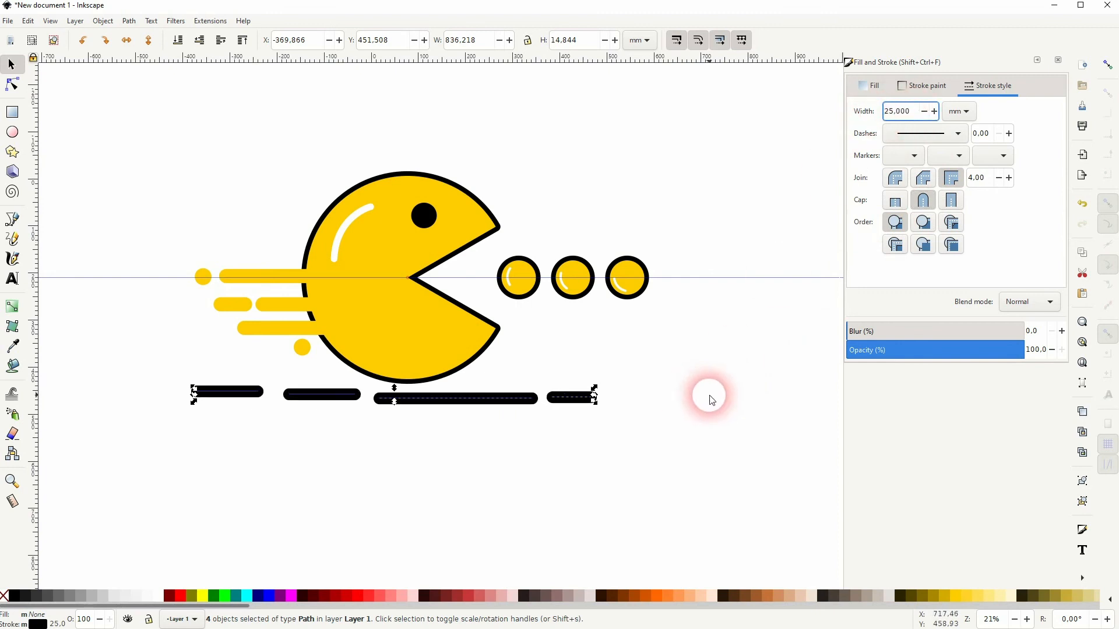
- Close the stroke settings, align the top edges of the four ground lines relative to the last selected one, and deselect them
{"action": "left_click", "coordinate": [1058, 60]}
{"action": "left_click", "coordinate": [103, 21]}
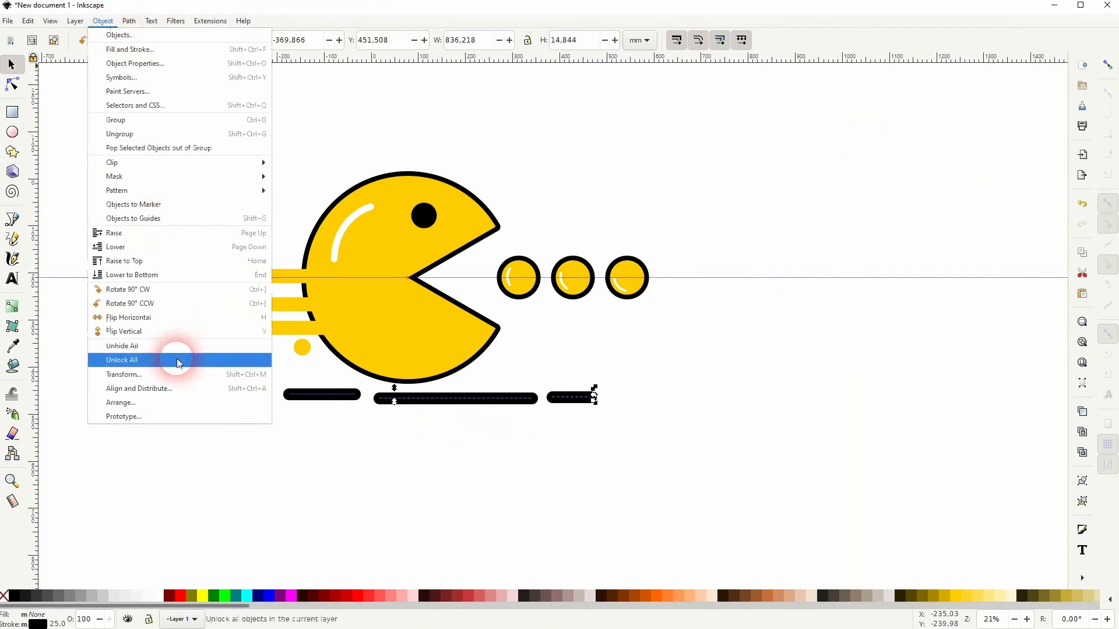
{"action": "left_click", "coordinate": [168, 392]}
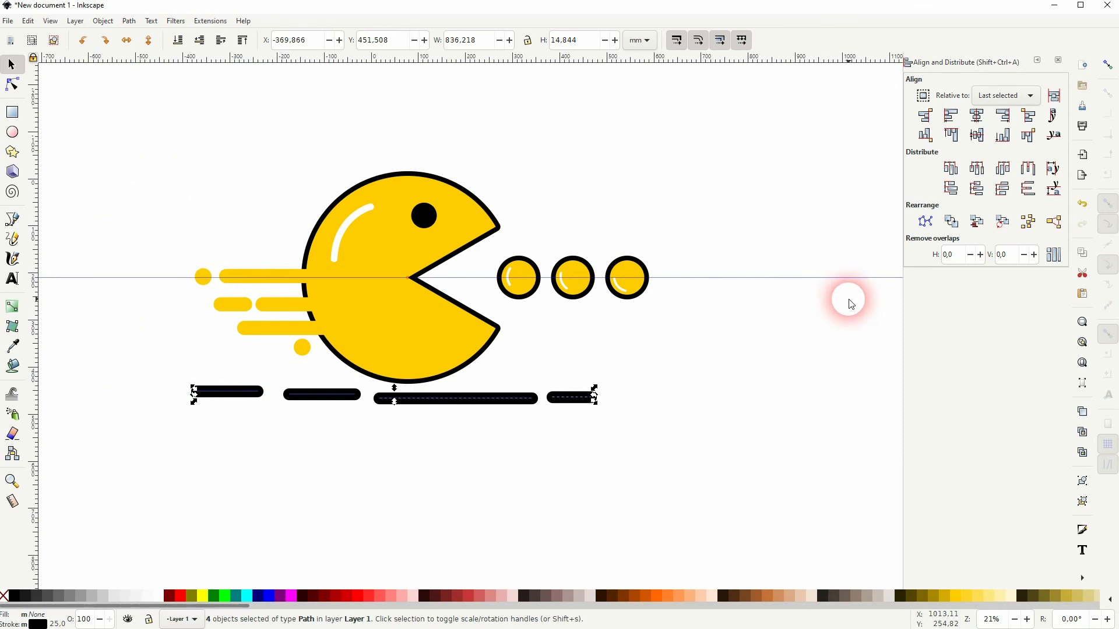
{"action": "left_click", "coordinate": [951, 135]}
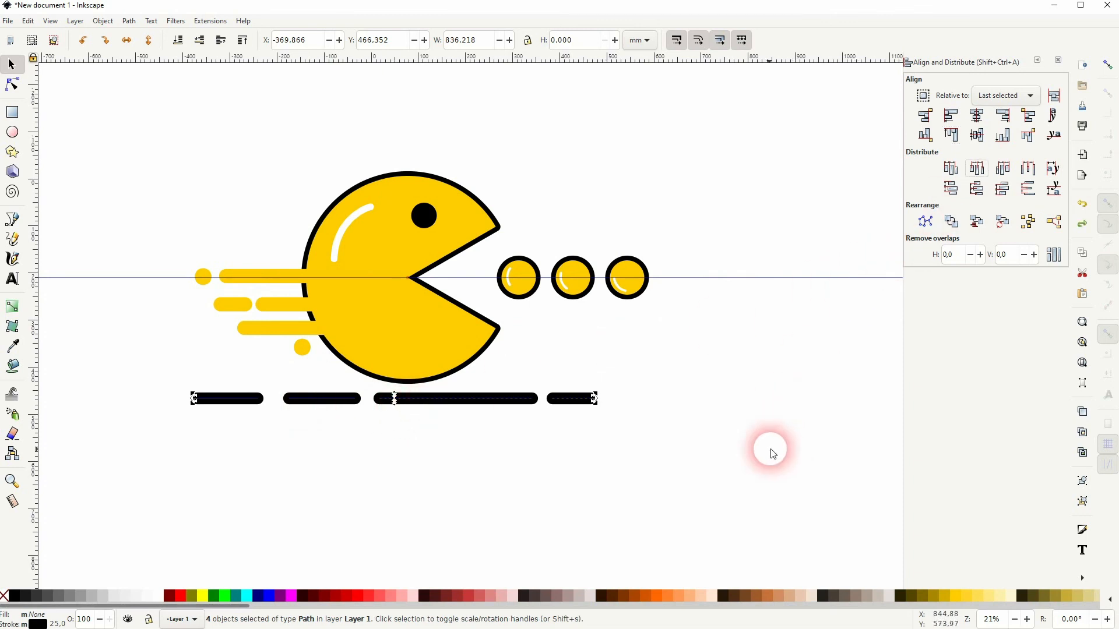
{"action": "left_click", "coordinate": [528, 441]}
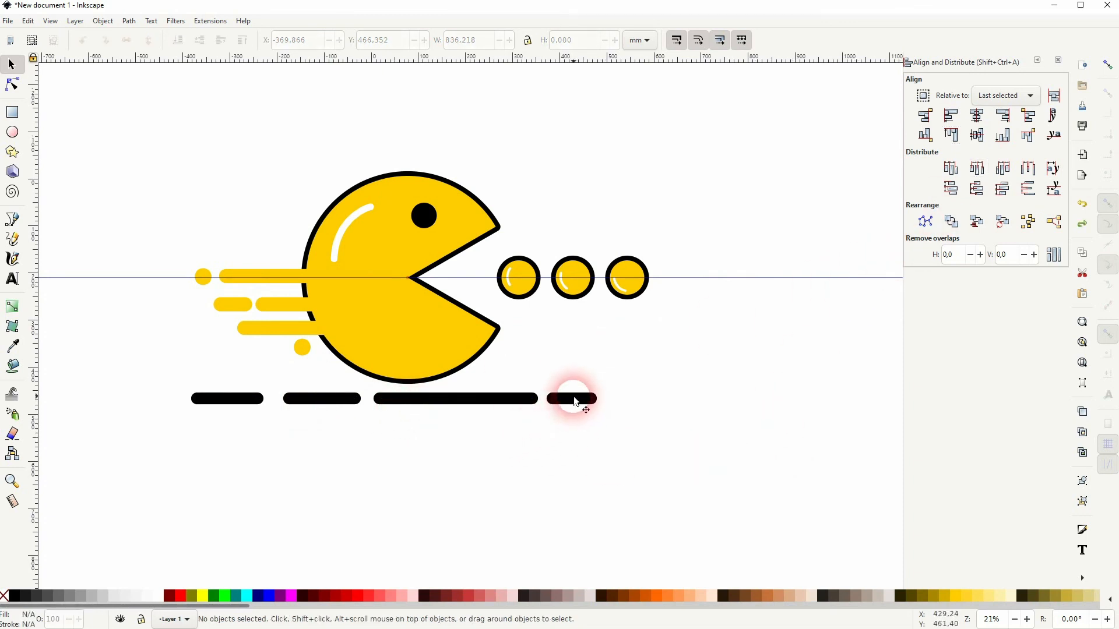
- Move the leftmost ground line slightly toward its neighbour to narrow the gap, and deselect it
{"action": "left_click_drag", "start_coordinate": [215, 408], "coordinate": [239, 407]}
{"action": "left_click", "coordinate": [639, 448]}
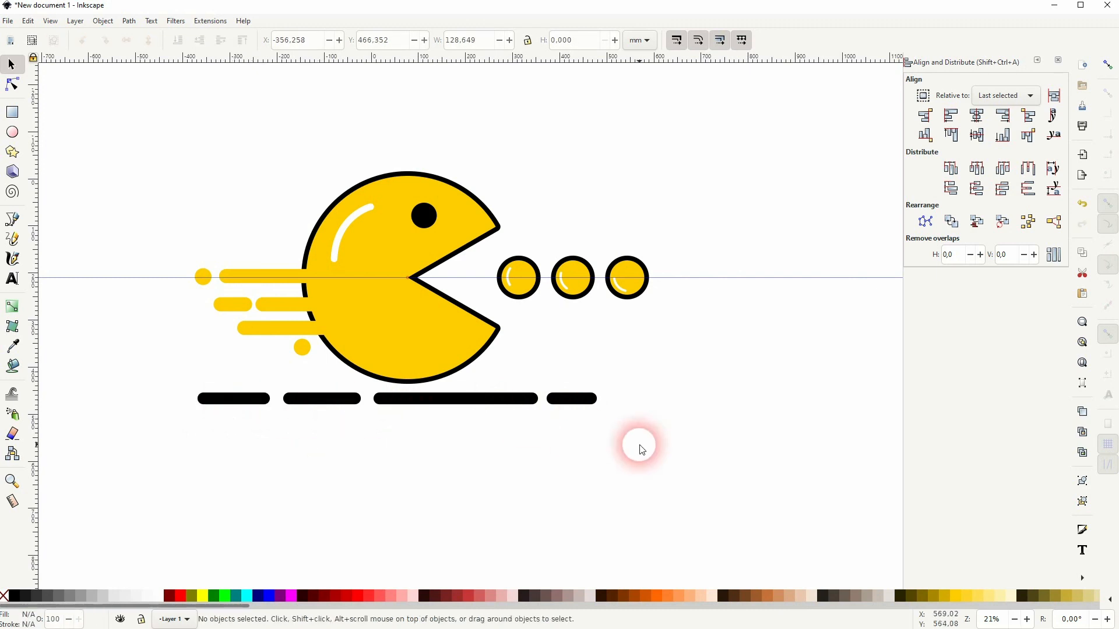
{"action": "scroll", "coordinate": [307, 453], "scroll_direction": "down", "scroll_amount": 1}
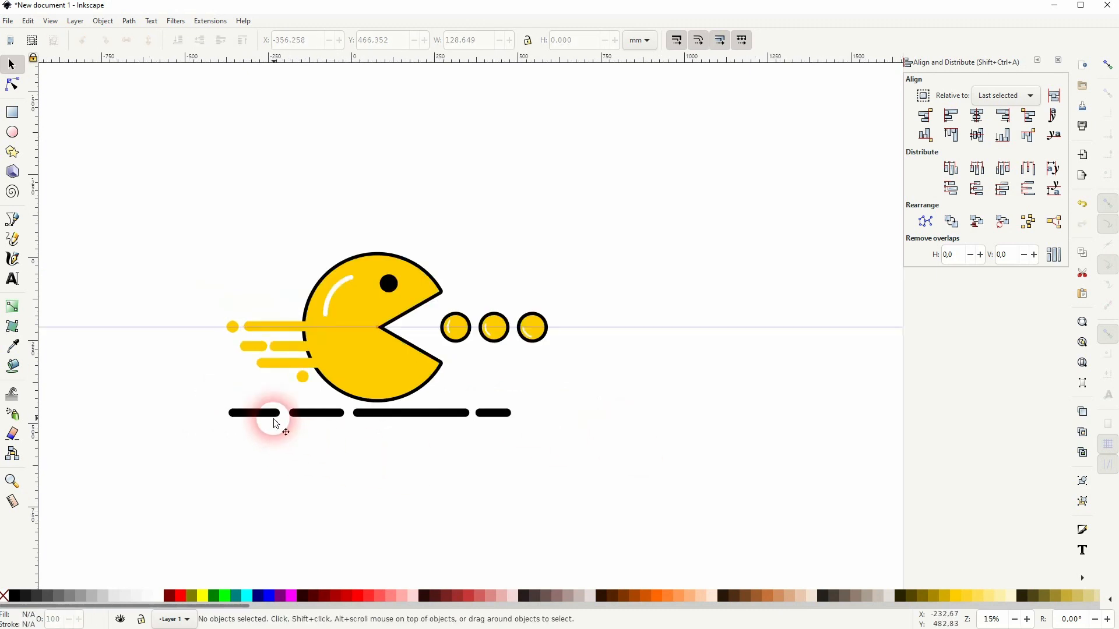
- Shorten the leftmost ground line from its outer end to about 56 mm and close the alignment settings
{"action": "left_click", "coordinate": [232, 412]}
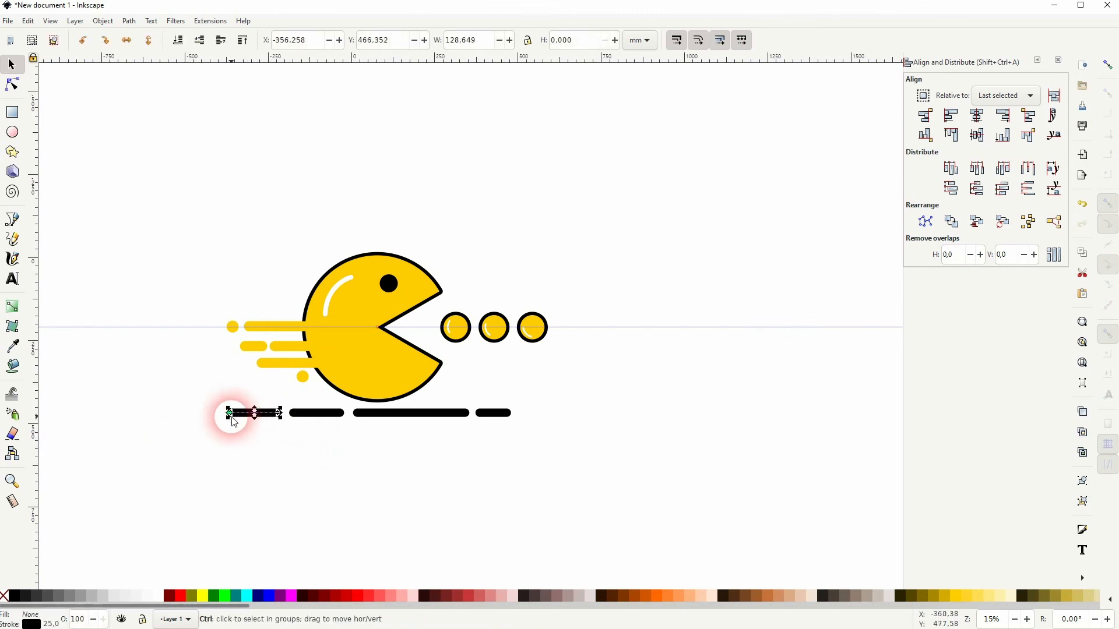
{"action": "scroll", "coordinate": [231, 413], "scroll_direction": "up", "scroll_amount": 5}
{"action": "left_click_drag", "start_coordinate": [236, 395], "coordinate": [373, 394]}
{"action": "left_click", "coordinate": [1061, 63]}
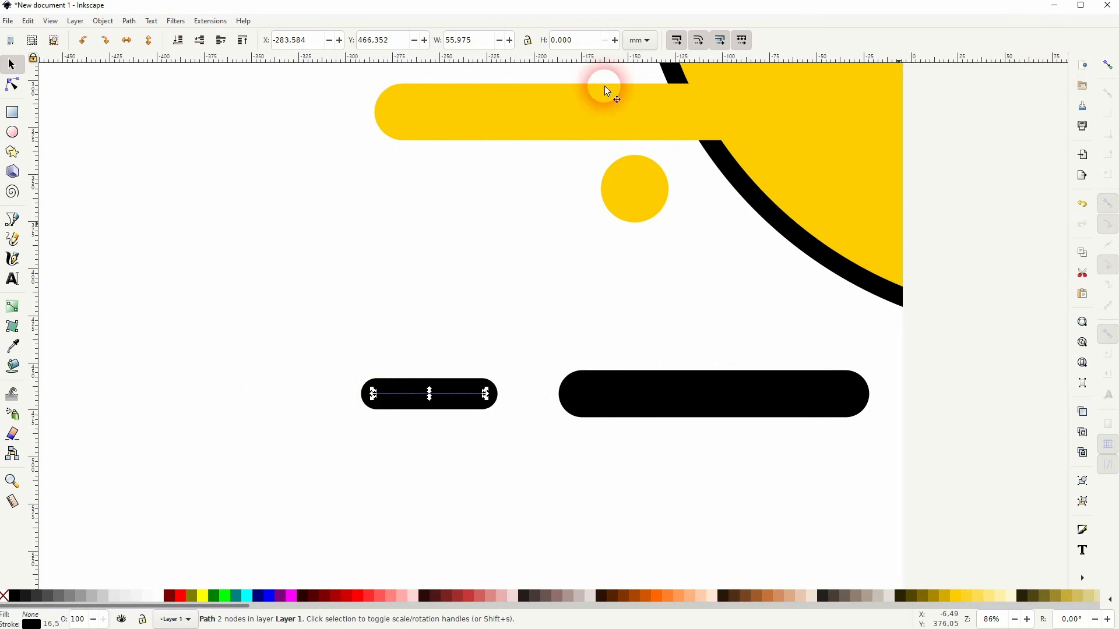
- Set the leftmost ground line's stroke width to 25 mm to match the neighbouring line, and deselect it
{"action": "left_click", "coordinate": [102, 21]}
{"action": "left_click", "coordinate": [118, 52]}
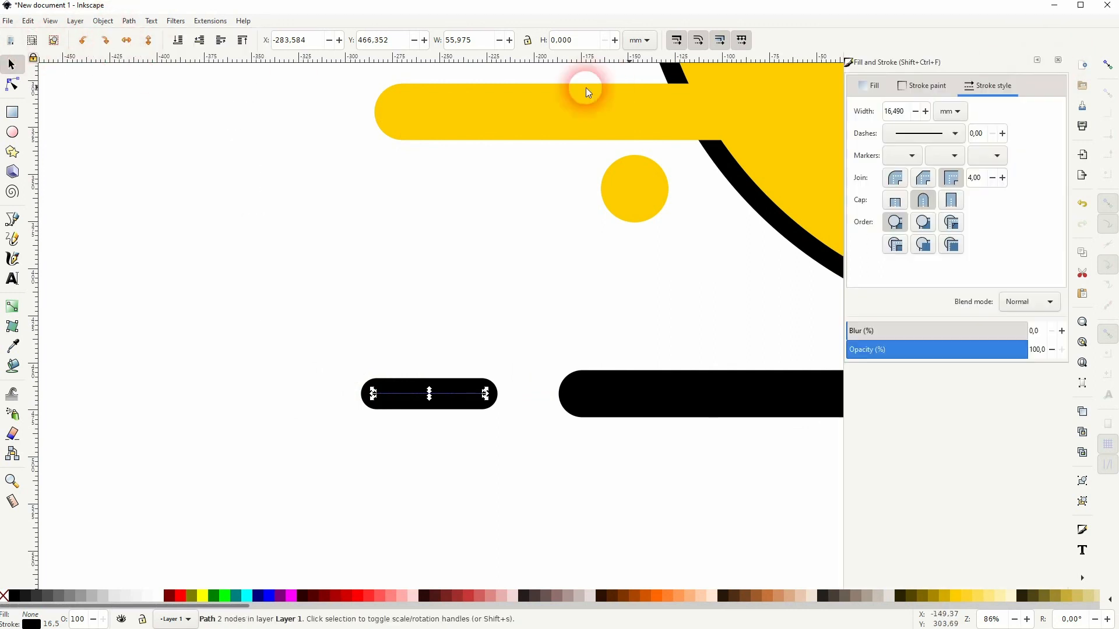
{"action": "left_click_drag", "start_coordinate": [914, 116], "coordinate": [869, 115]}
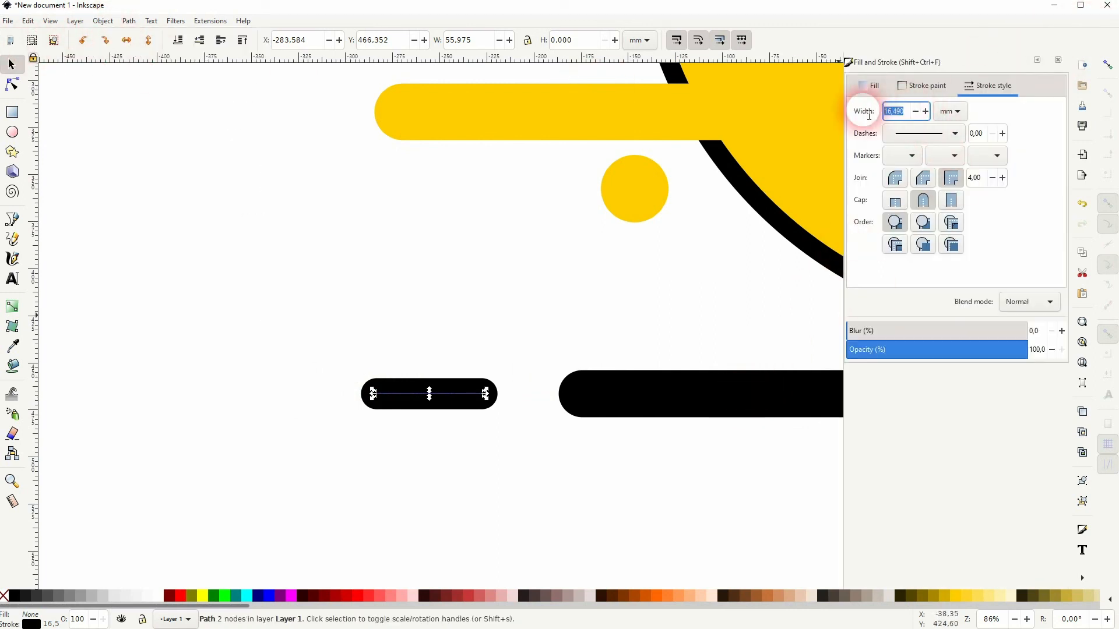
{"action": "type", "text": "20"}
{"action": "key", "text": "Return"}
{"action": "left_click", "coordinate": [686, 396]}
{"action": "left_click", "coordinate": [473, 387]}
{"action": "triple_click", "coordinate": [898, 111]}
{"action": "type", "text": "25"}
{"action": "key", "text": "Return"}
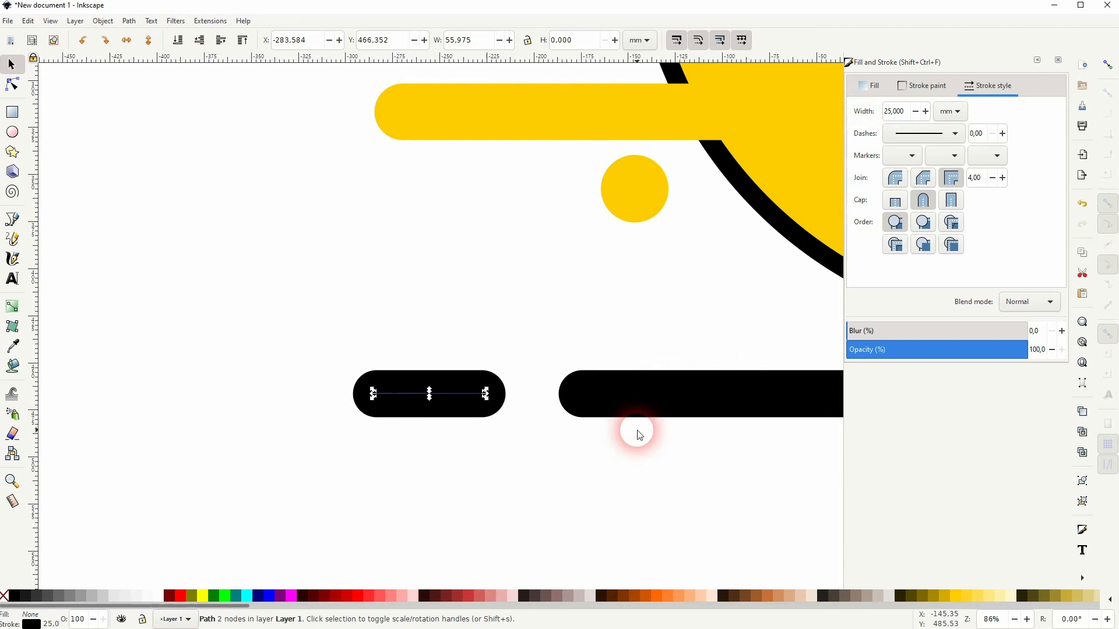
{"action": "left_click", "coordinate": [641, 422]}
- Group the entire Pac-Man artwork, move it up and to the right to about X -214 mm, Y -285 mm, and deselect it
{"action": "scroll", "coordinate": [740, 336], "scroll_direction": "down", "scroll_amount": 3, "text": "ctrl"}
{"action": "left_click_drag", "start_coordinate": [740, 338], "coordinate": [275, 438]}
{"action": "scroll", "coordinate": [275, 437], "scroll_direction": "down", "scroll_amount": 1}
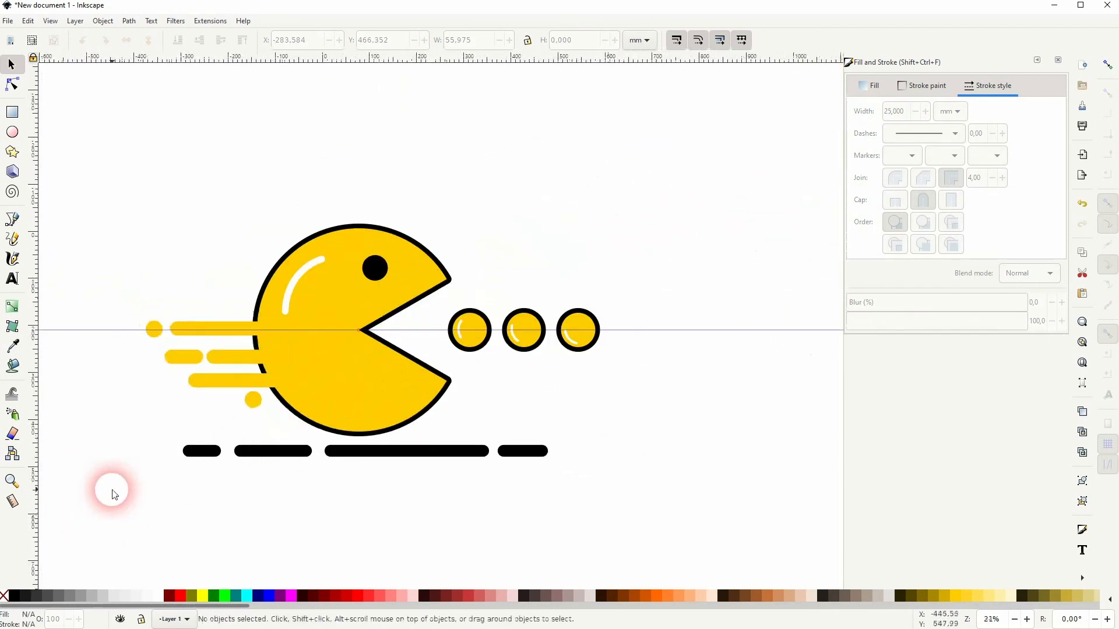
{"action": "left_click_drag", "start_coordinate": [113, 495], "coordinate": [721, 173]}
{"action": "key", "text": "ctrl+g"}
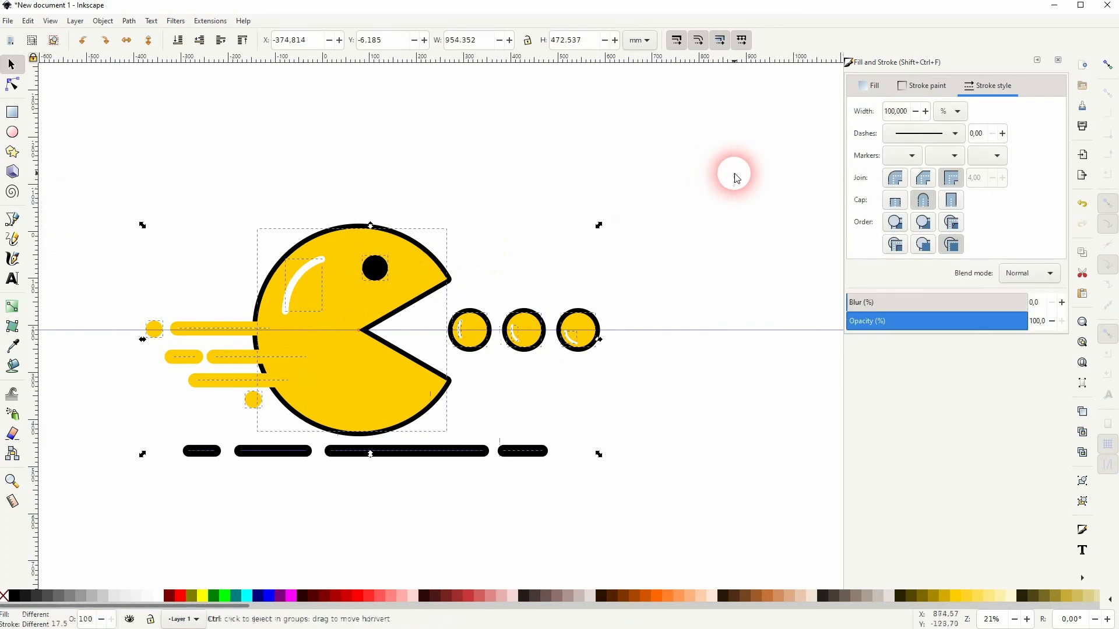
{"action": "left_click_drag", "start_coordinate": [320, 315], "coordinate": [394, 176]}
{"action": "left_click", "coordinate": [486, 386]}
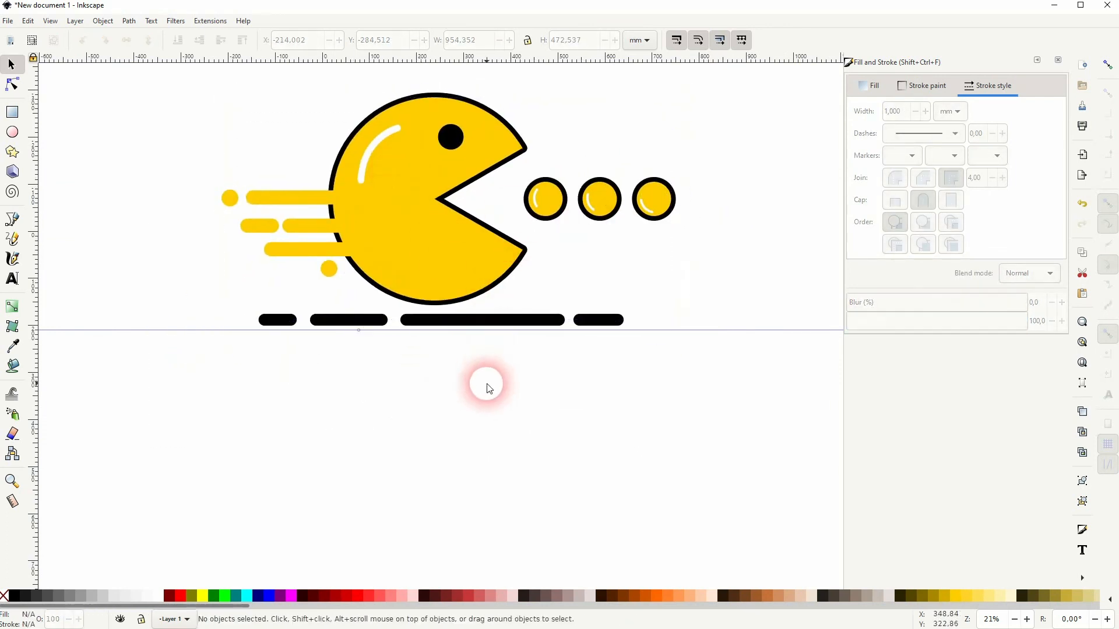